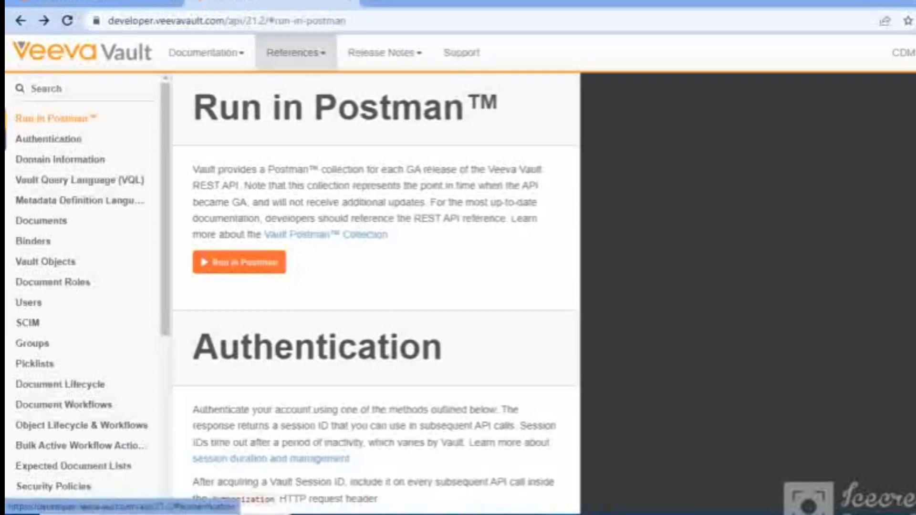
Step: Open the API 21.2 Authentication section and review Basic and Bearer Token authorization
click(48, 139)
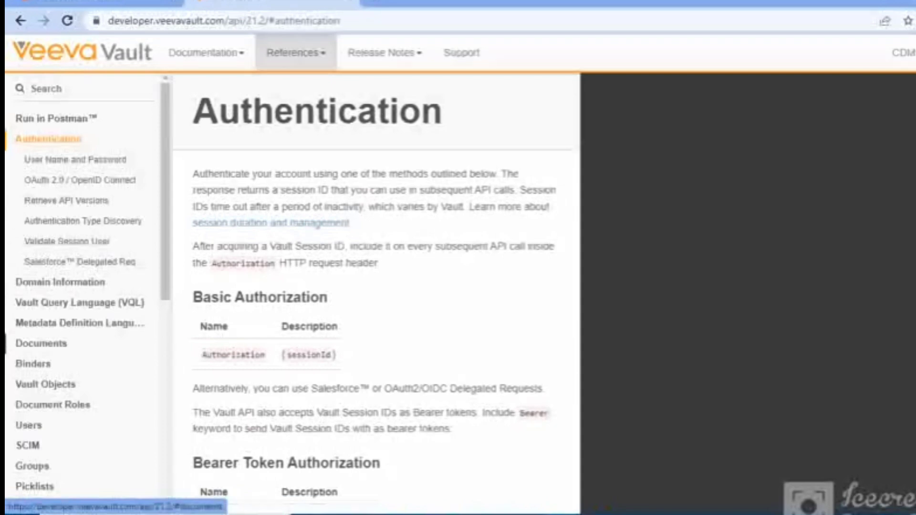
scroll(6, 353, down, 2)
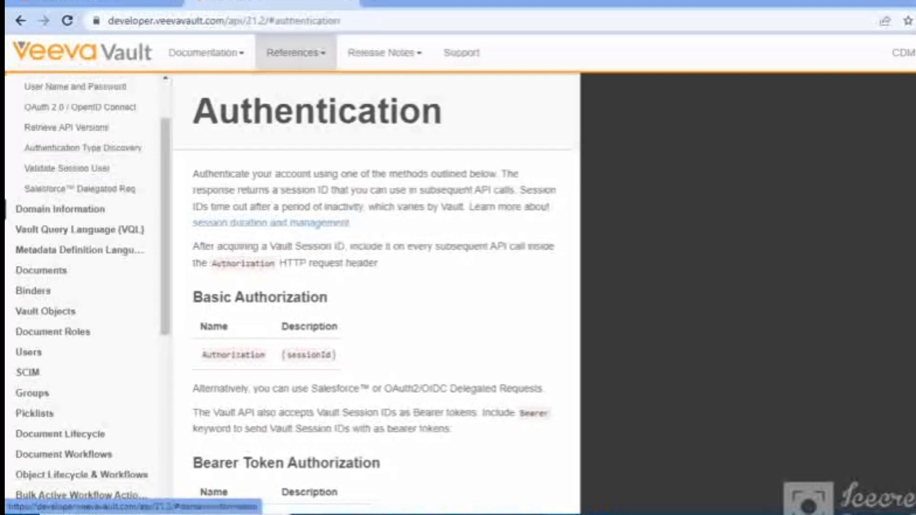
scroll(77, 209, up, 2)
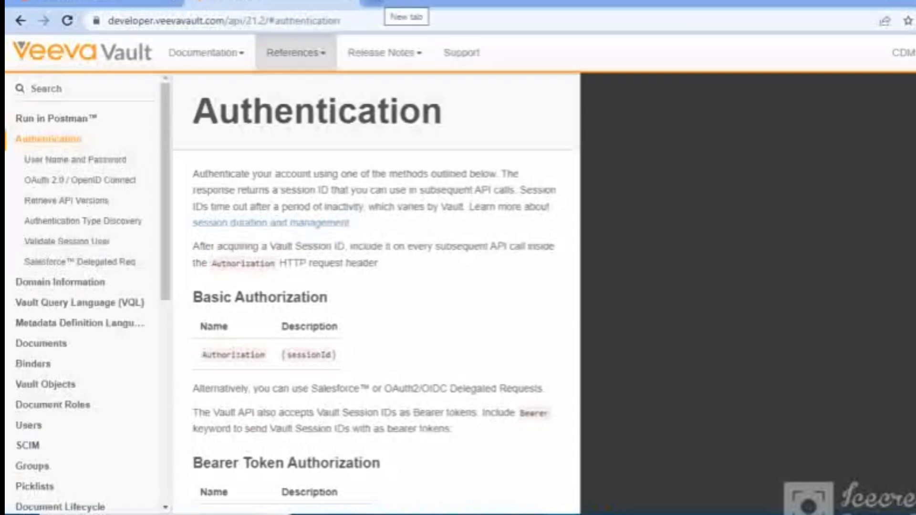
Step: In a new tab, Google 'vault developer' and open the Vault Developer Portal result
click(372, 2)
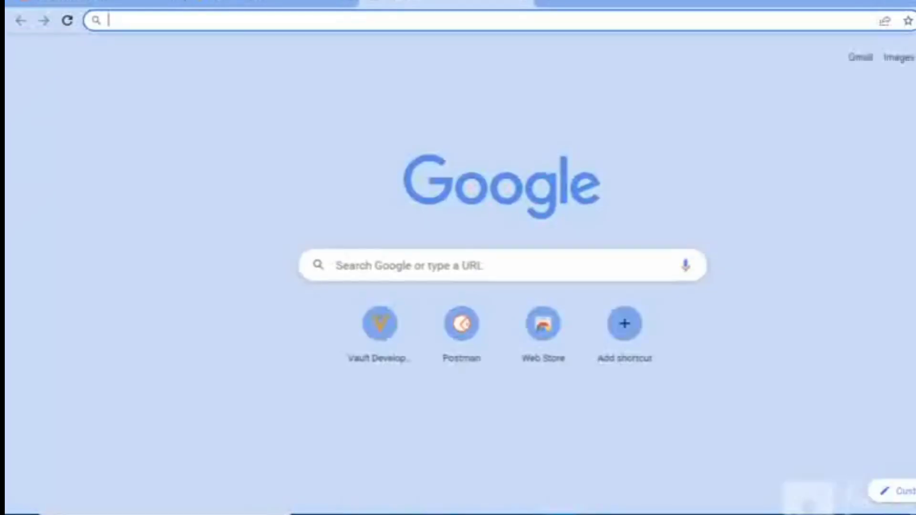
click(334, 265)
text(vault deve)
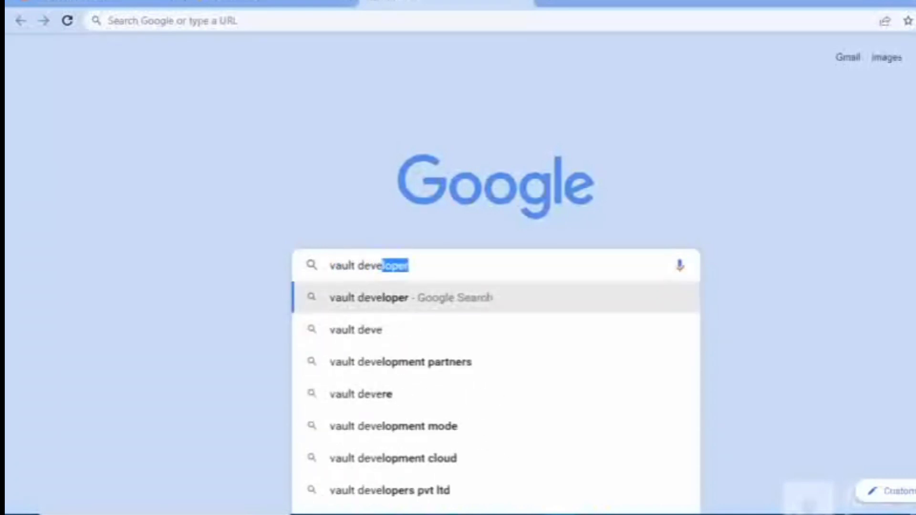
key(Return)
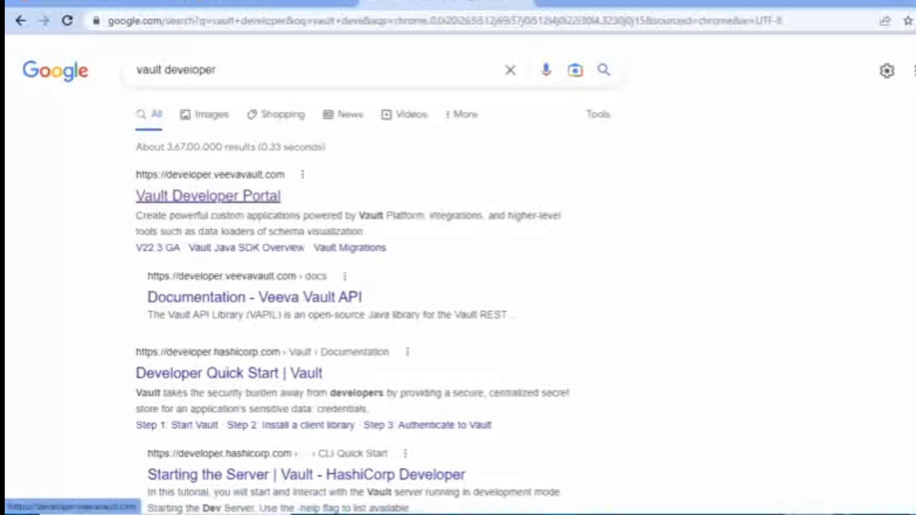
click(208, 196)
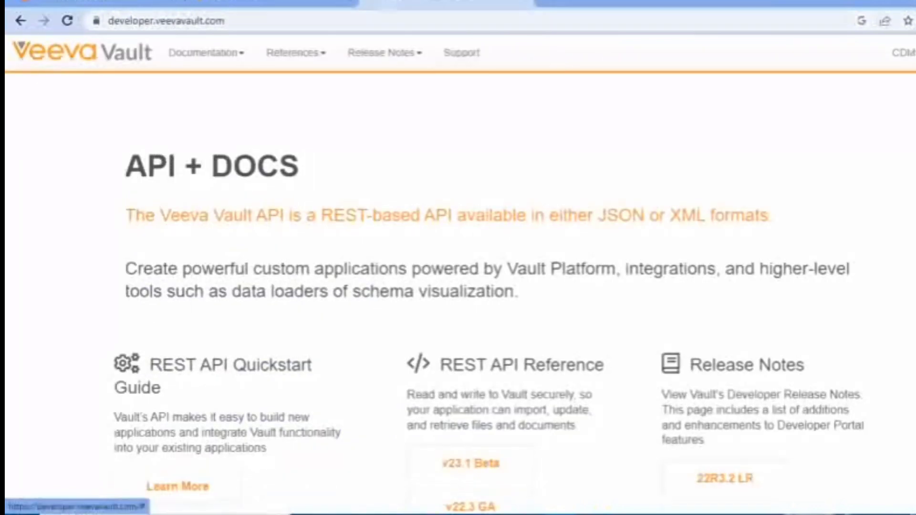
Step: Open the API v21.1 reference from References > Previous Versions
click(296, 52)
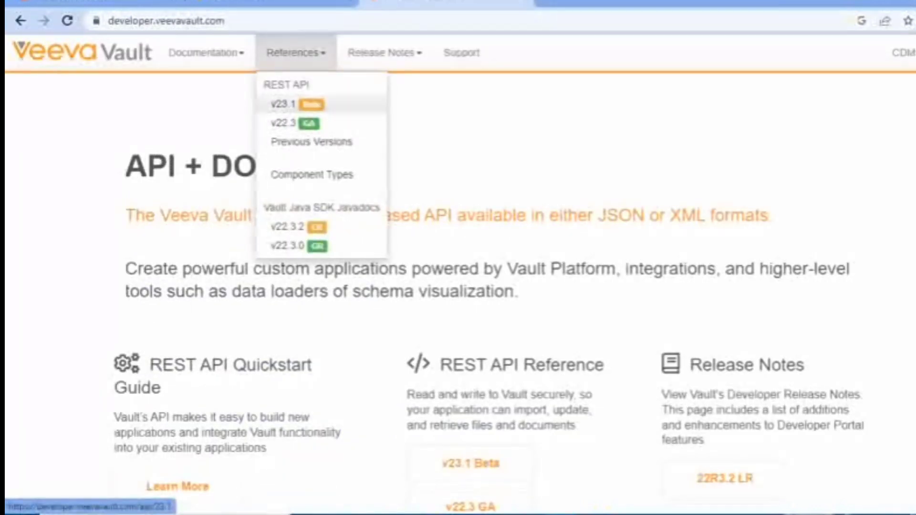
click(311, 142)
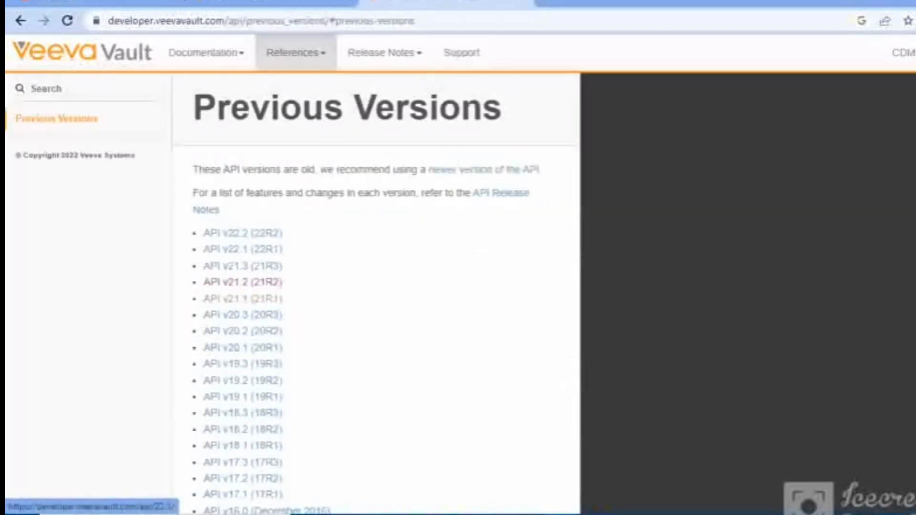
click(242, 298)
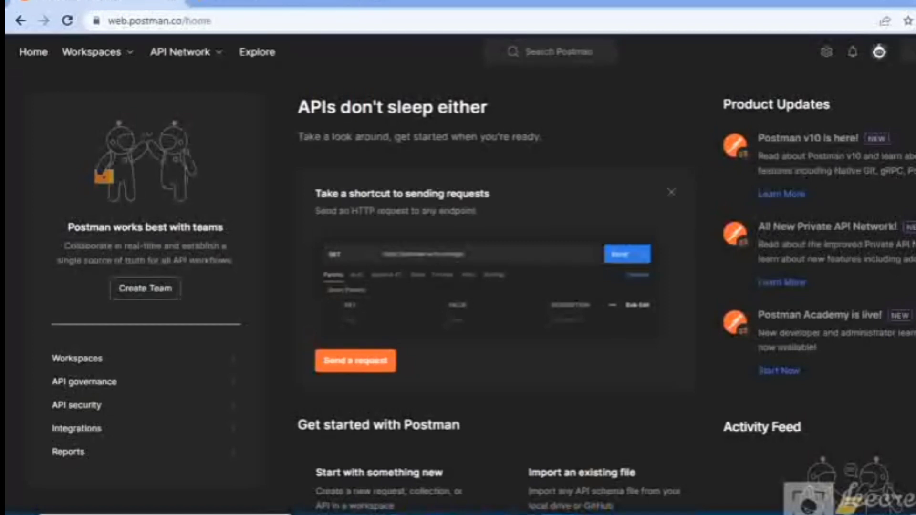
Step: Back on the v21.1 docs, launch the collection with the Run in Postman button
key(ctrl+Tab)
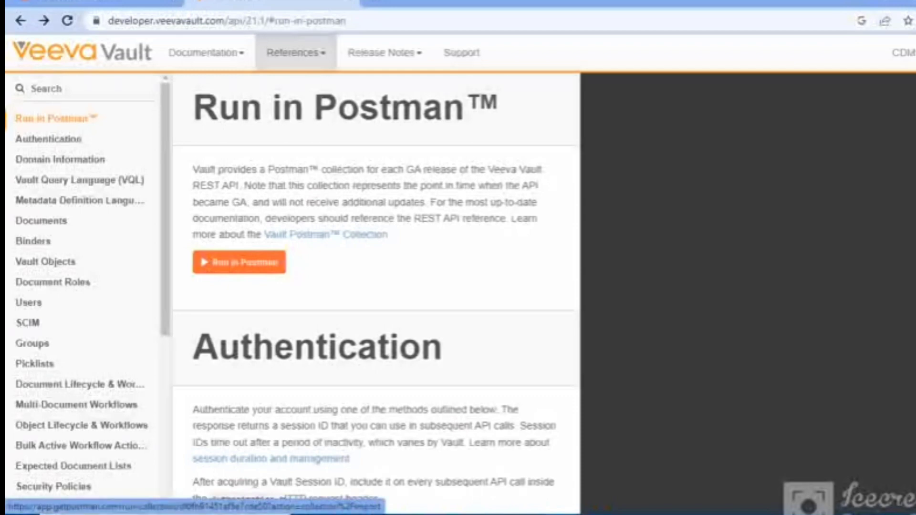
scroll(88, 286, down, 6)
scroll(89, 286, up, 6)
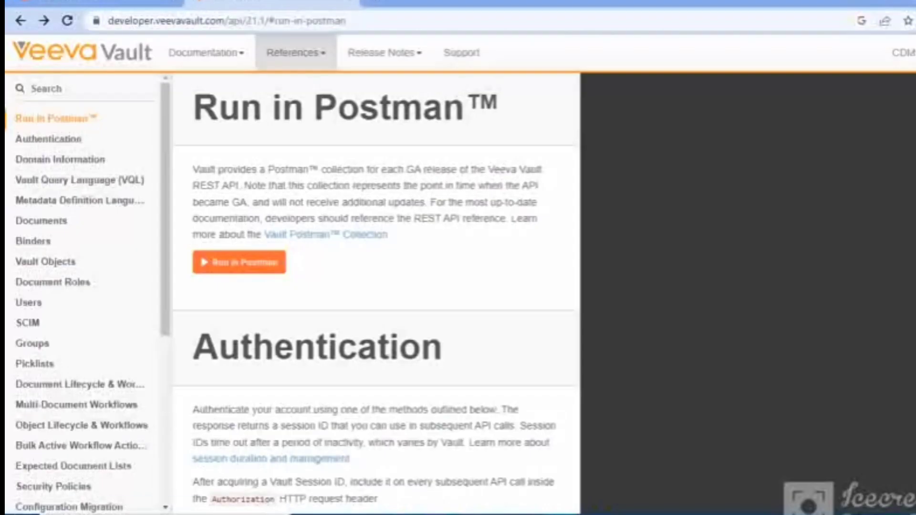
click(239, 262)
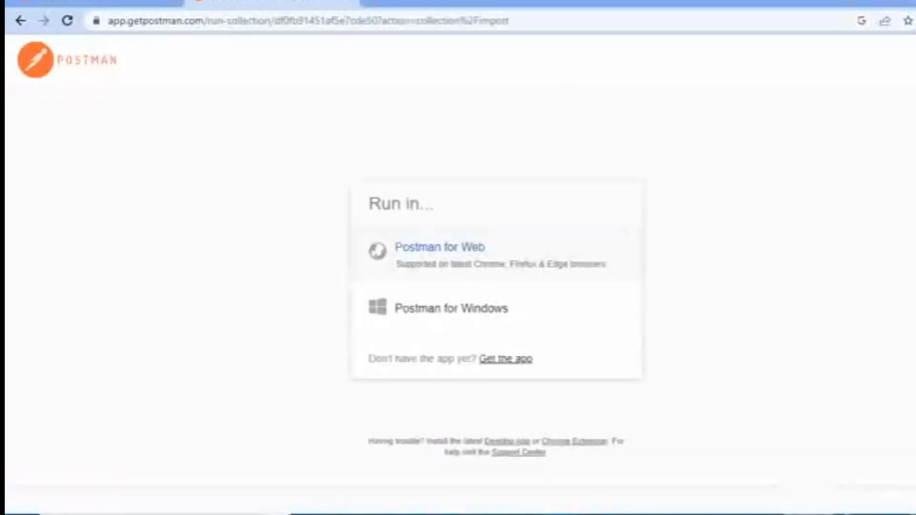
Step: Choose Postman for Web and import the v21.1 collection into My Workspace
click(439, 247)
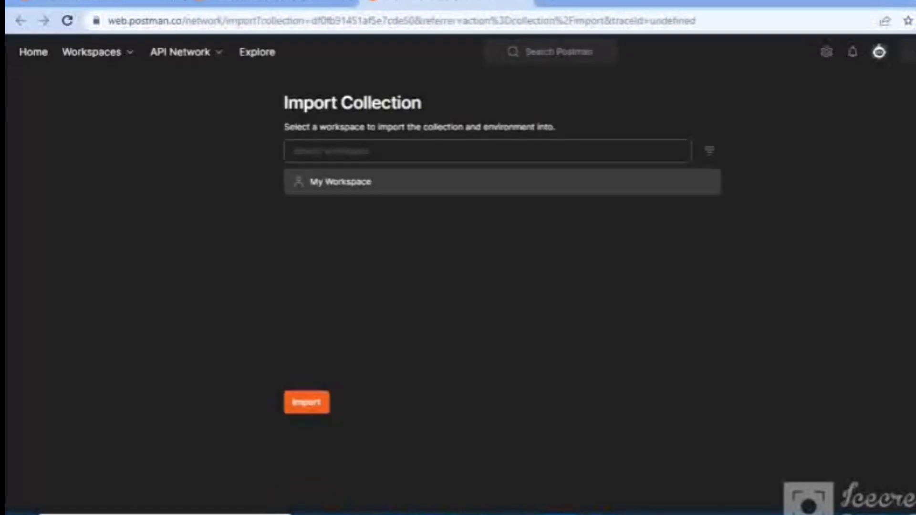
key(Return)
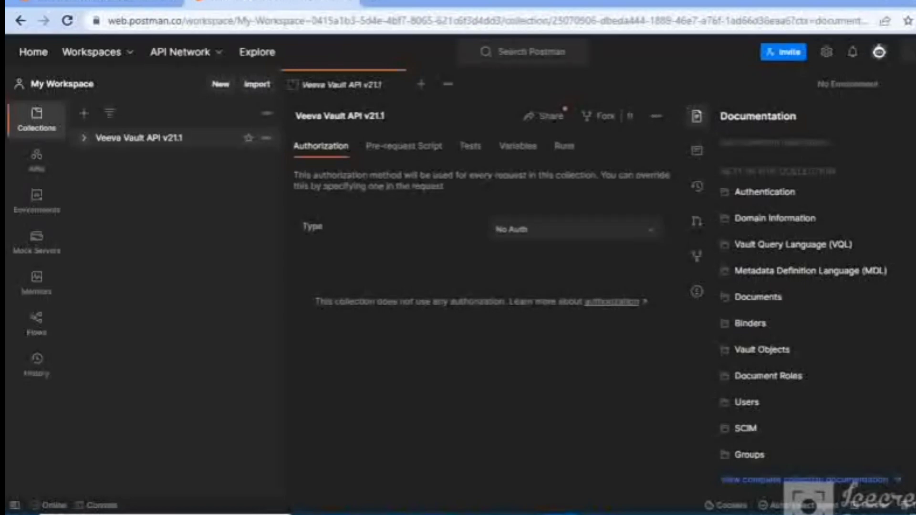
Step: Browse the v21.1 collection's Authentication folder requests, then return to the Run in... tab
click(83, 138)
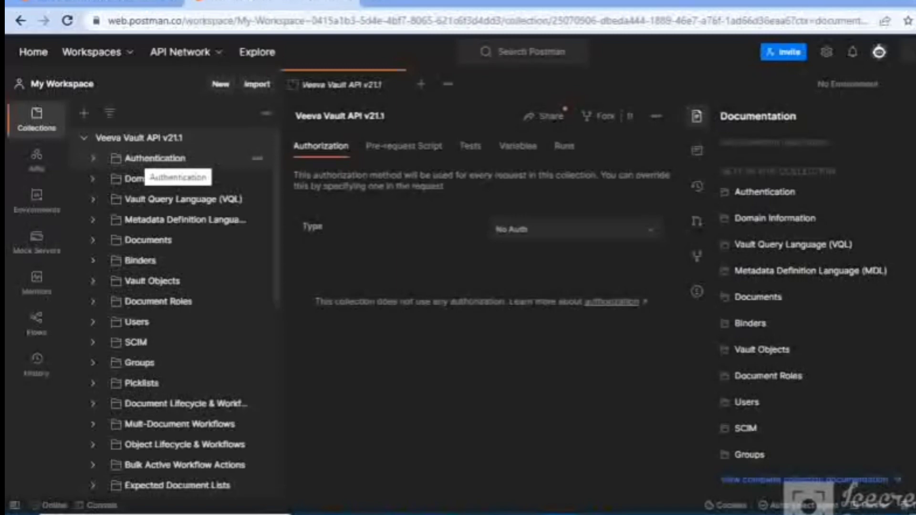
click(155, 157)
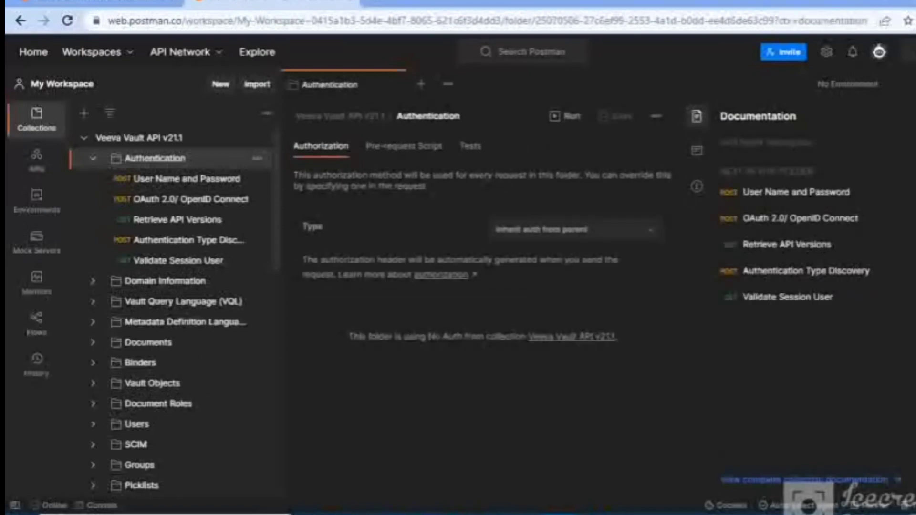
key(ctrl+shift+Tab)
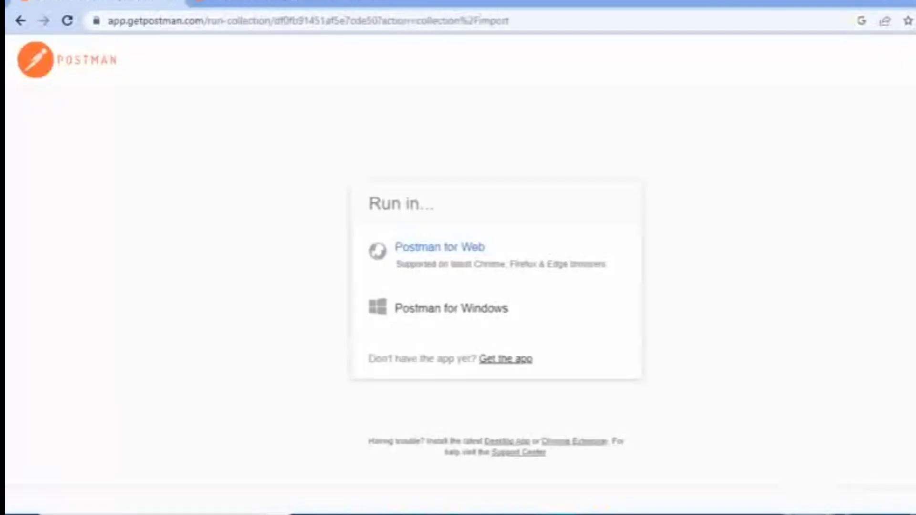
Step: Load developer.veevavault.com in a new tab and open the API v21.1 (21R1) reference
key(ctrl+Tab)
key(ctrl+t)
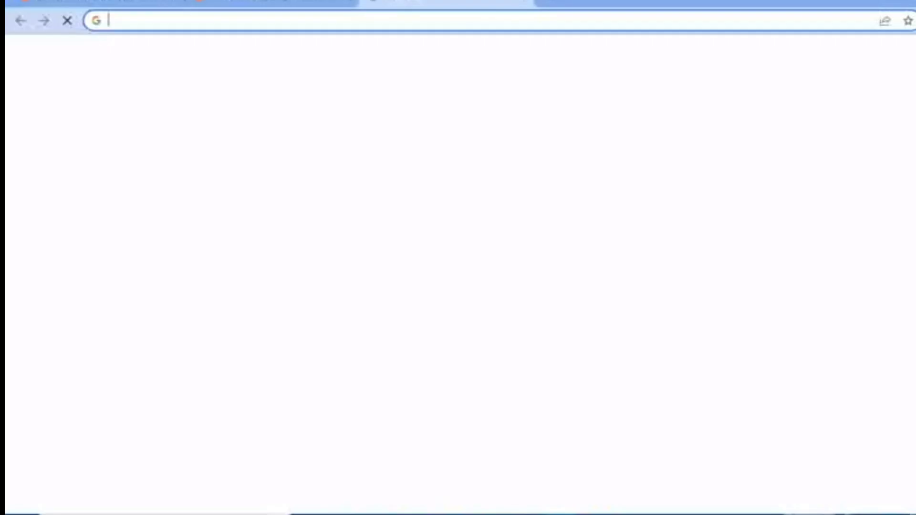
text(deve)
key(Right)
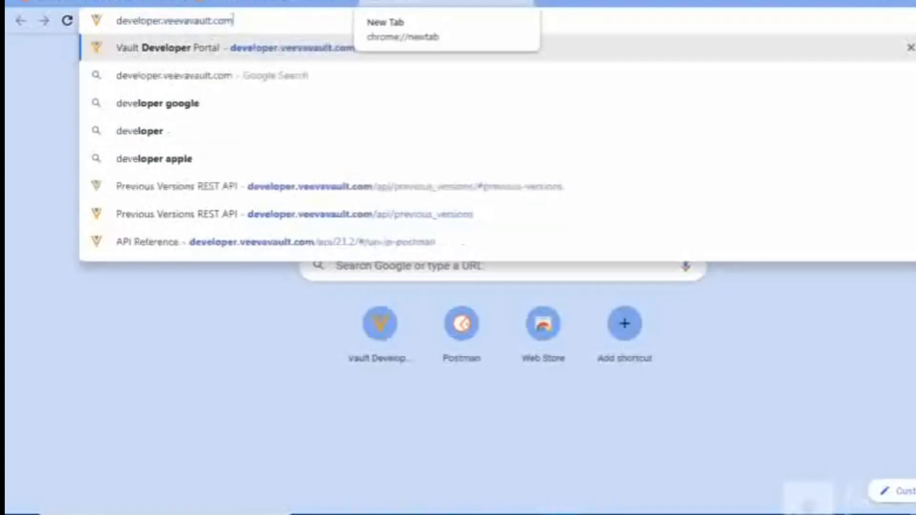
key(Return)
click(295, 53)
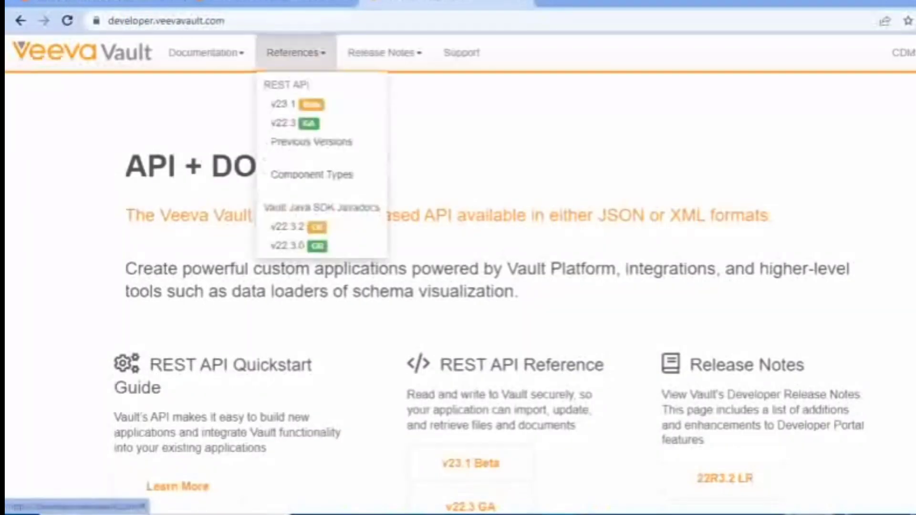
click(311, 142)
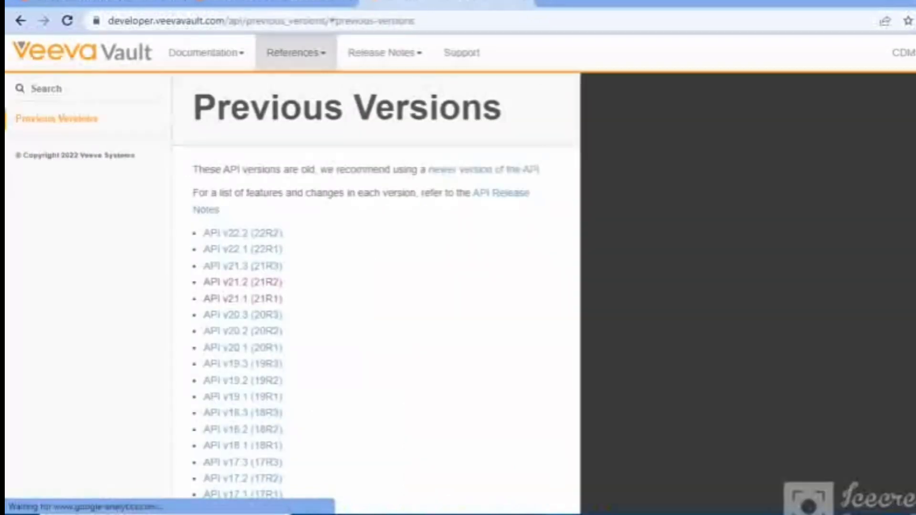
click(243, 299)
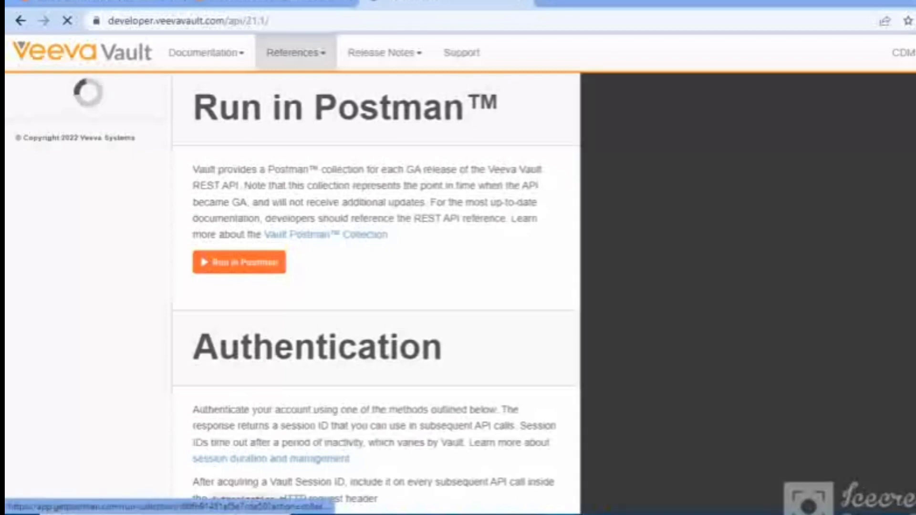
Step: Open the User Name and Password section under Authentication in the v21.1 reference
scroll(376, 291, down, 1)
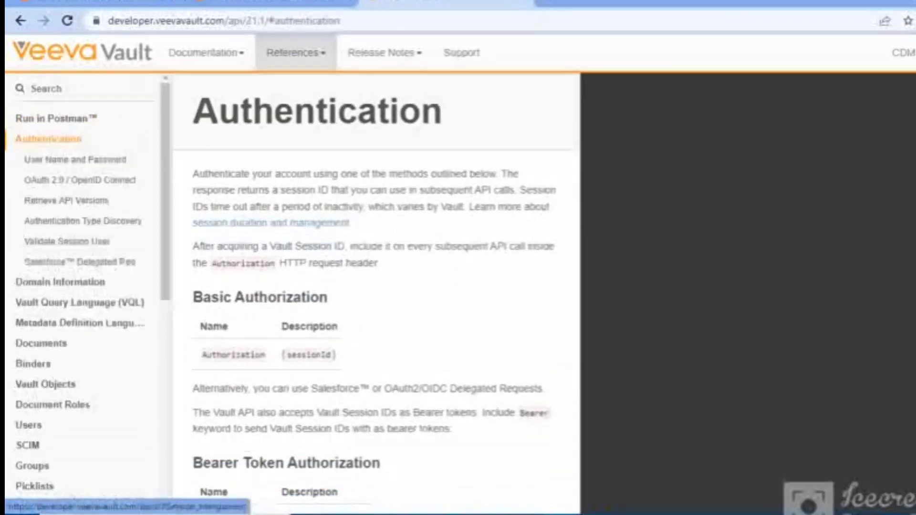
click(75, 159)
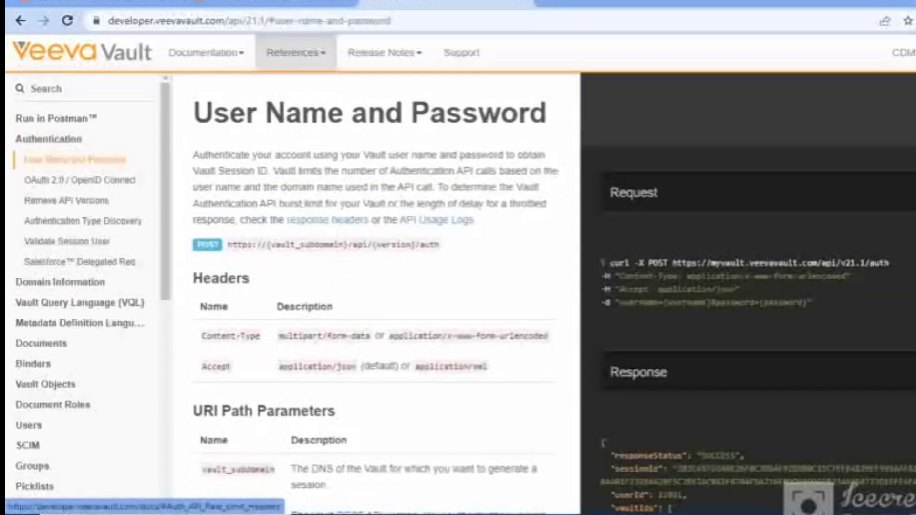
scroll(377, 286, down, 2)
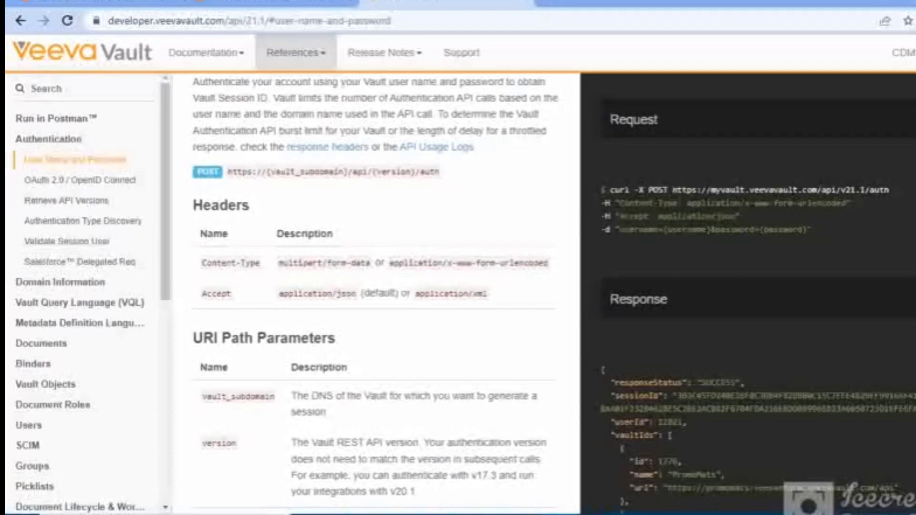
scroll(440, 245, up, 2)
drag(439, 245, 224, 244)
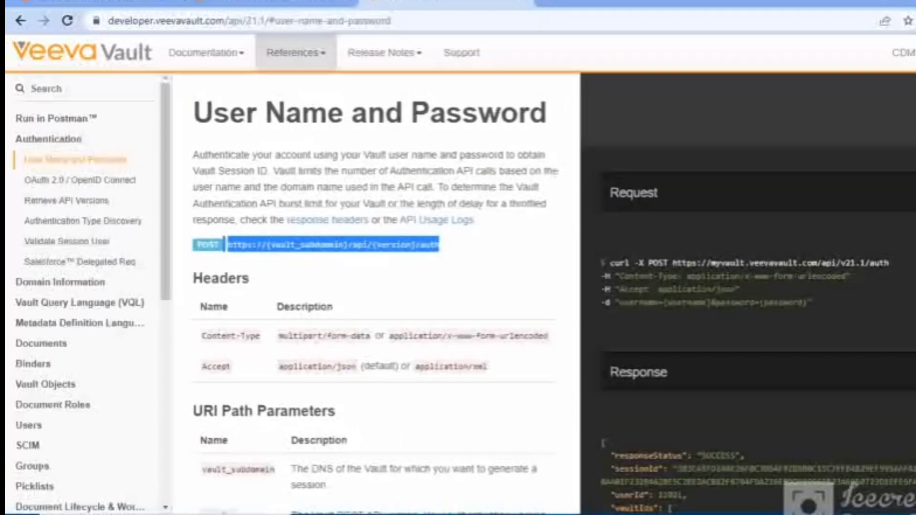
click(224, 244)
Step: Read through its headers, URI path and body parameters and the sample response
scroll(329, 247, down, 2)
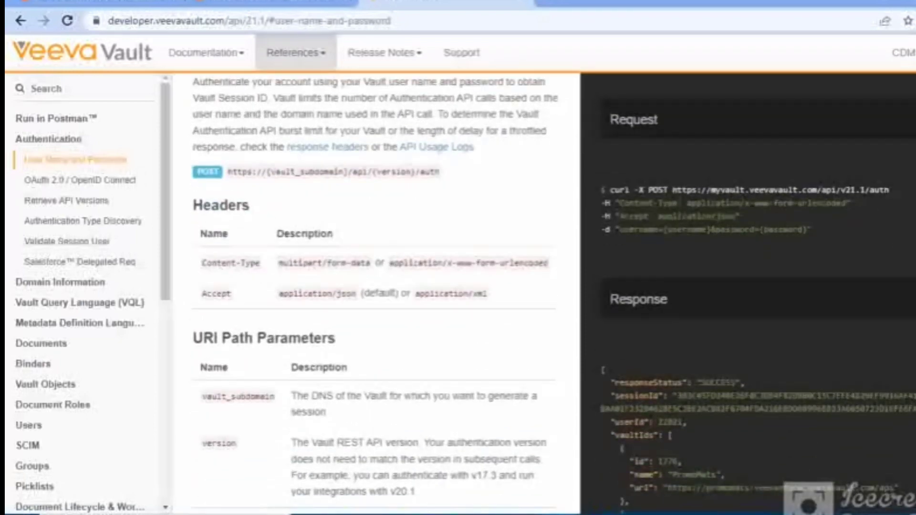
scroll(377, 287, down, 2)
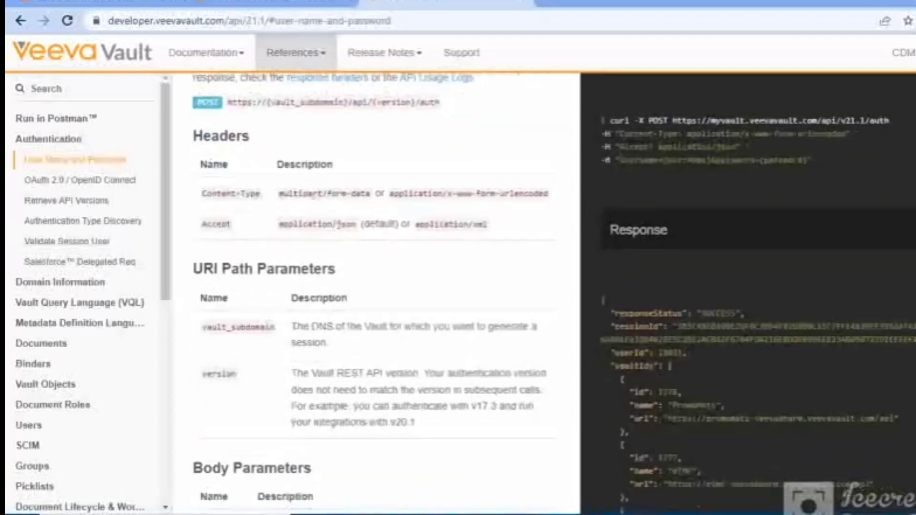
scroll(376, 286, down, 3)
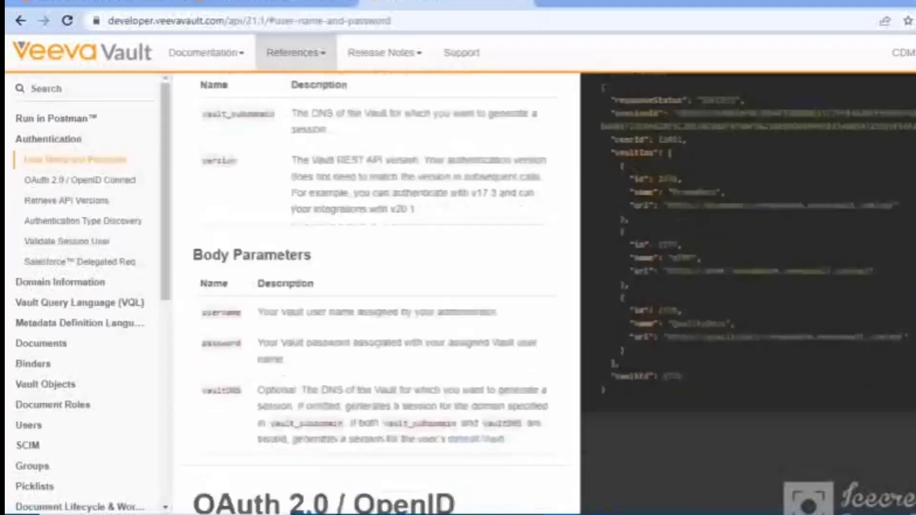
scroll(377, 286, down, 2)
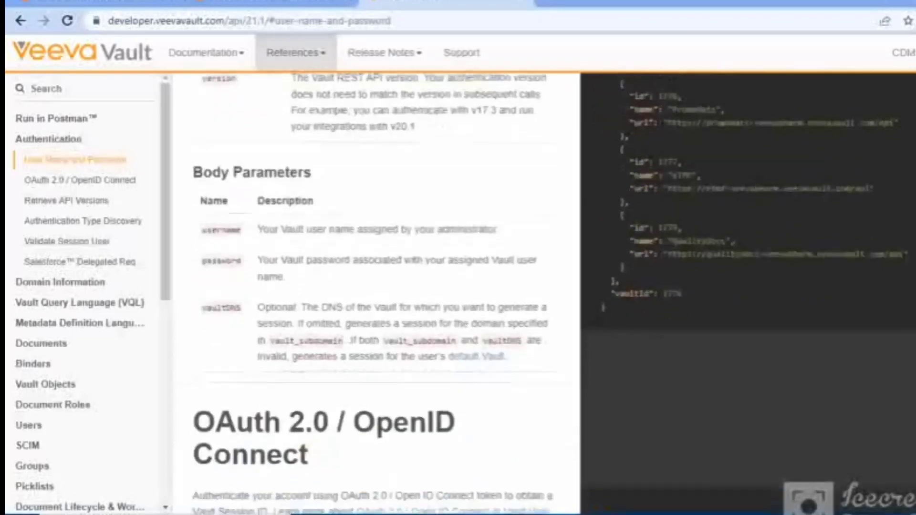
scroll(377, 286, down, 4)
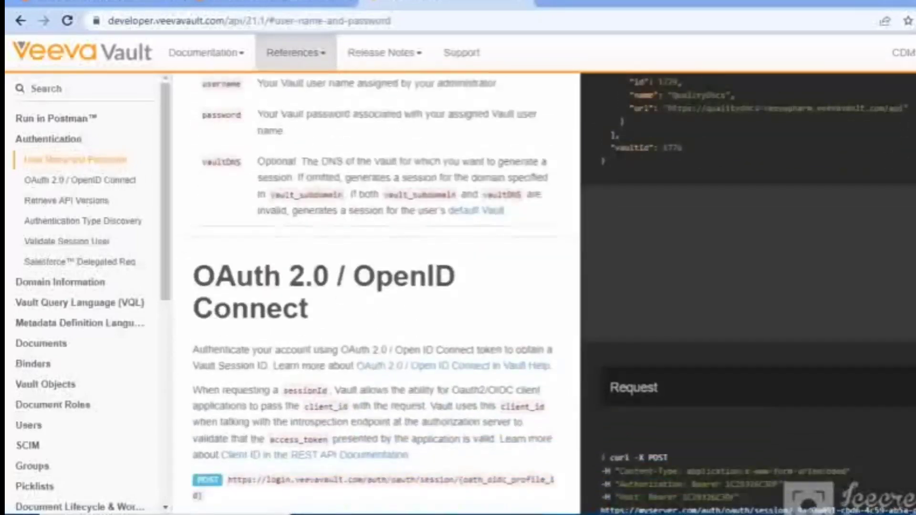
scroll(377, 286, up, 2)
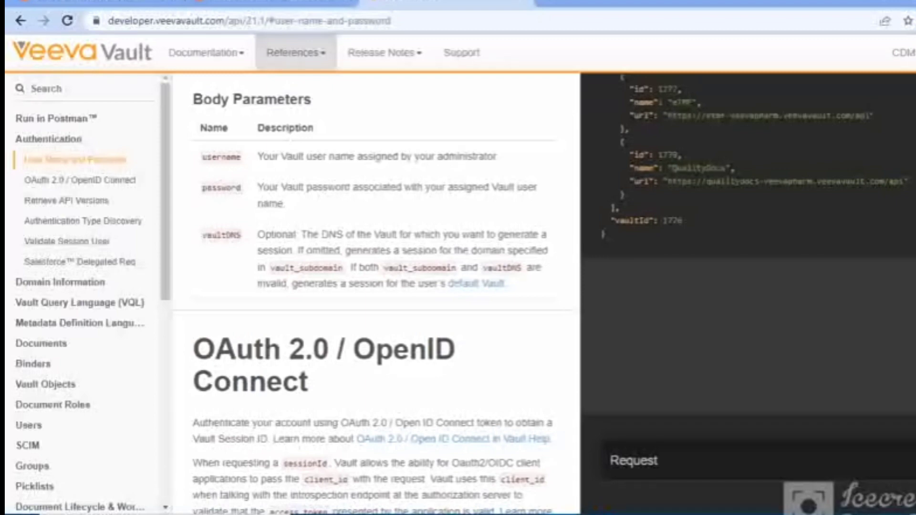
scroll(377, 286, up, 5)
scroll(377, 286, down, 1)
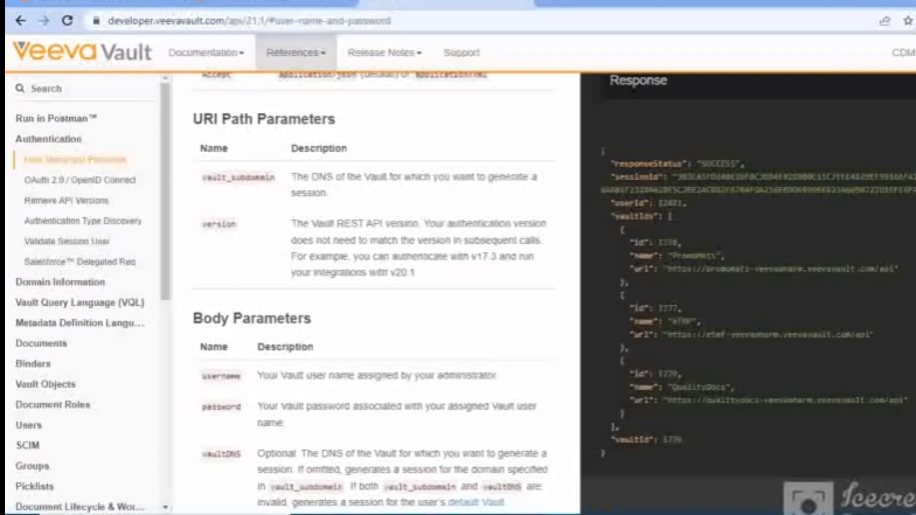
drag(745, 163, 692, 163)
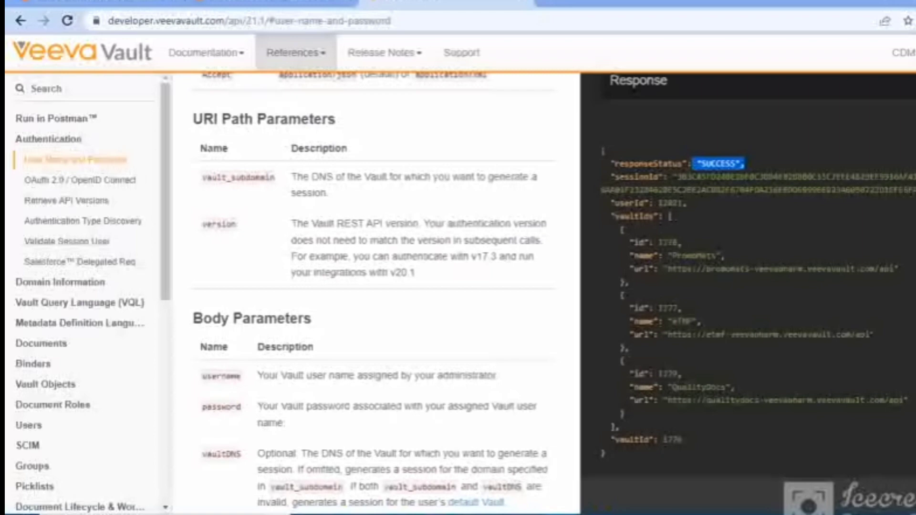
drag(687, 203, 657, 203)
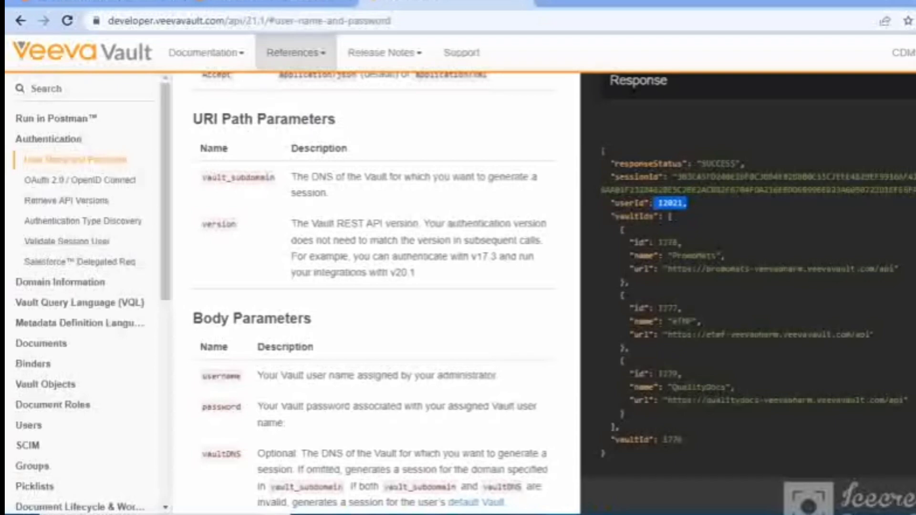
drag(684, 242, 656, 242)
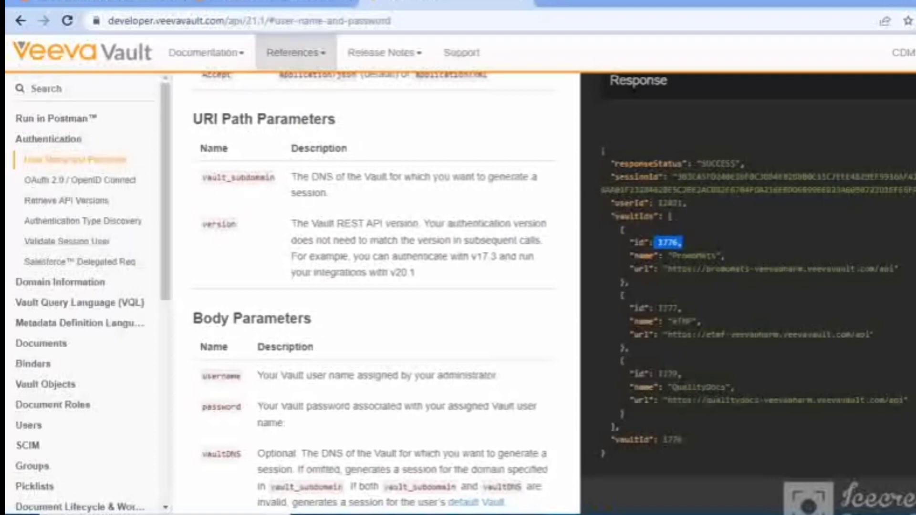
drag(724, 256, 672, 256)
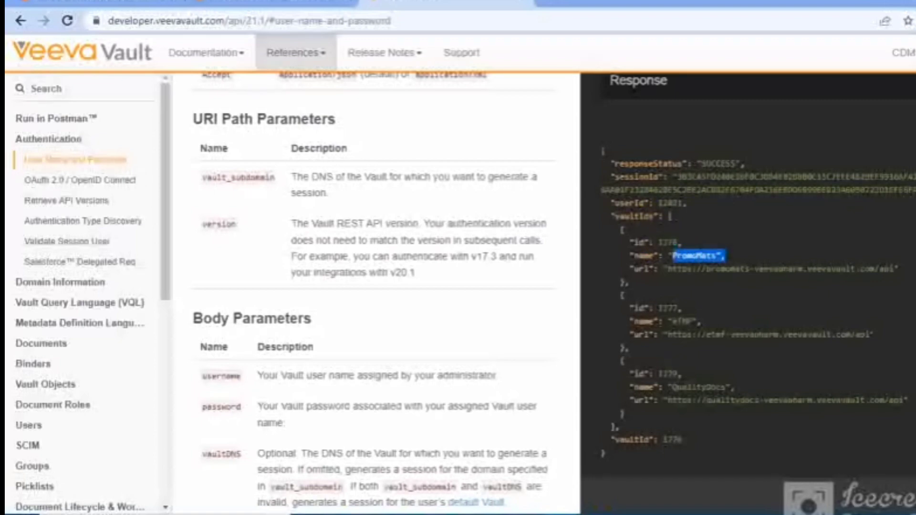
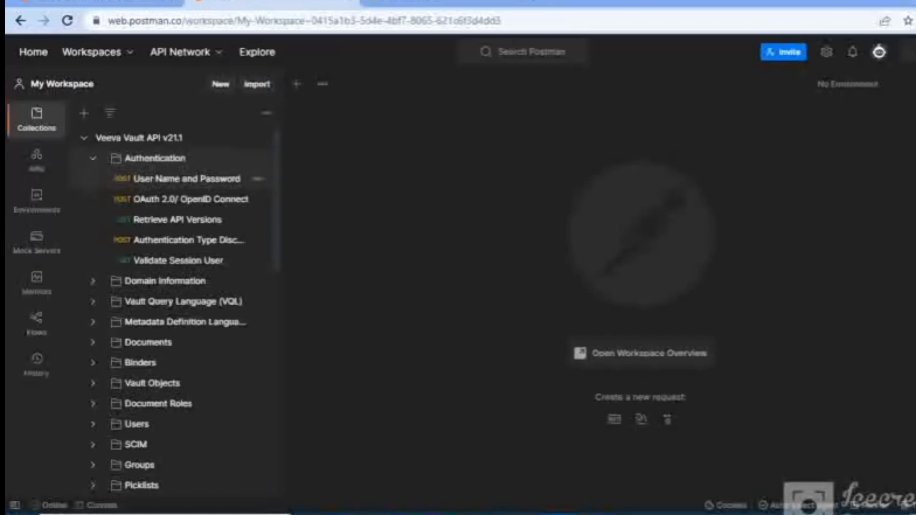
Step: Open the User Name and Password authentication request from the collection's Authentication folder
click(186, 178)
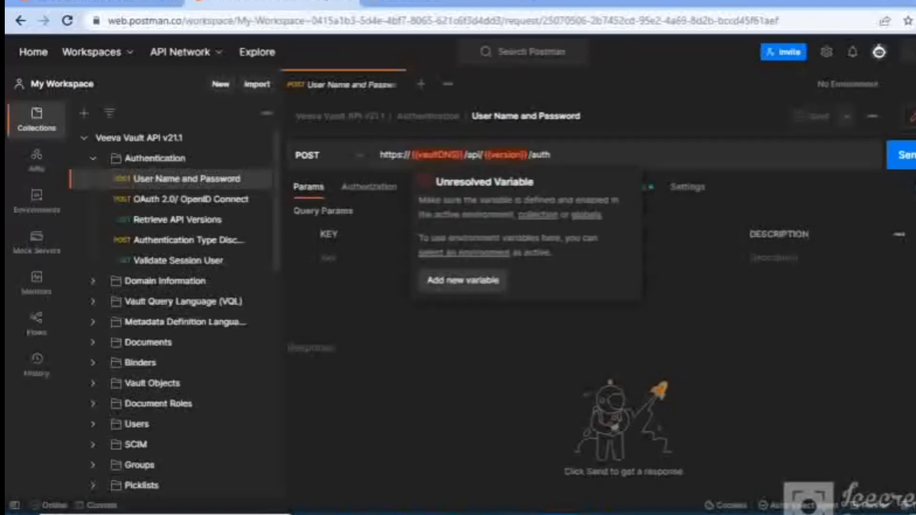
mouse_move(437, 155)
key(alt+Tab)
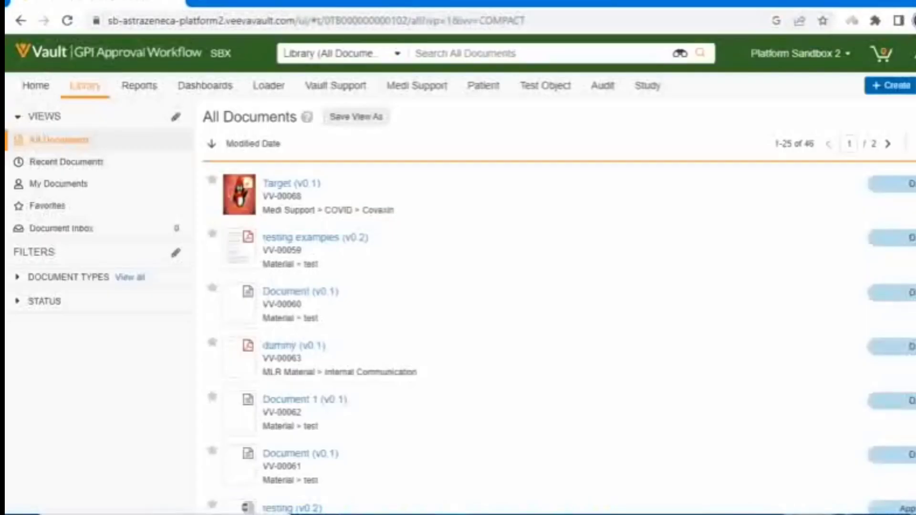
drag(328, 20, 98, 20)
text(s)
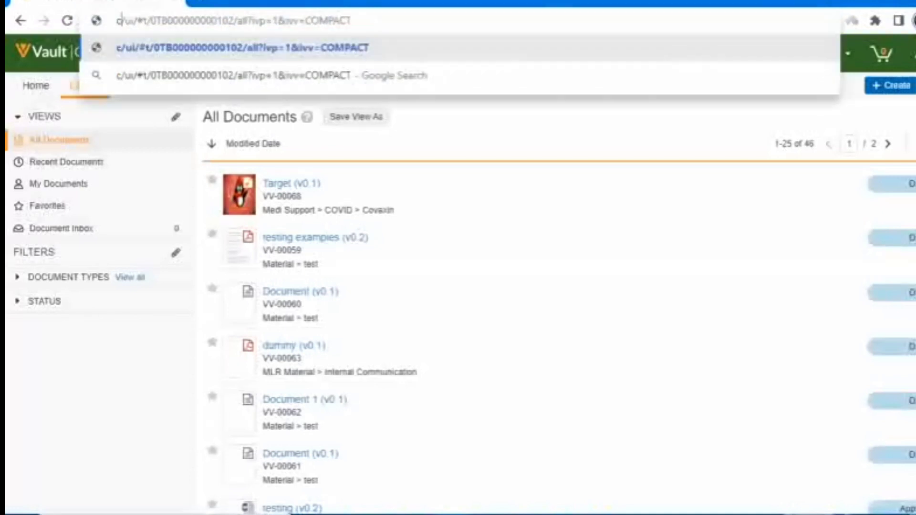
click(20, 20)
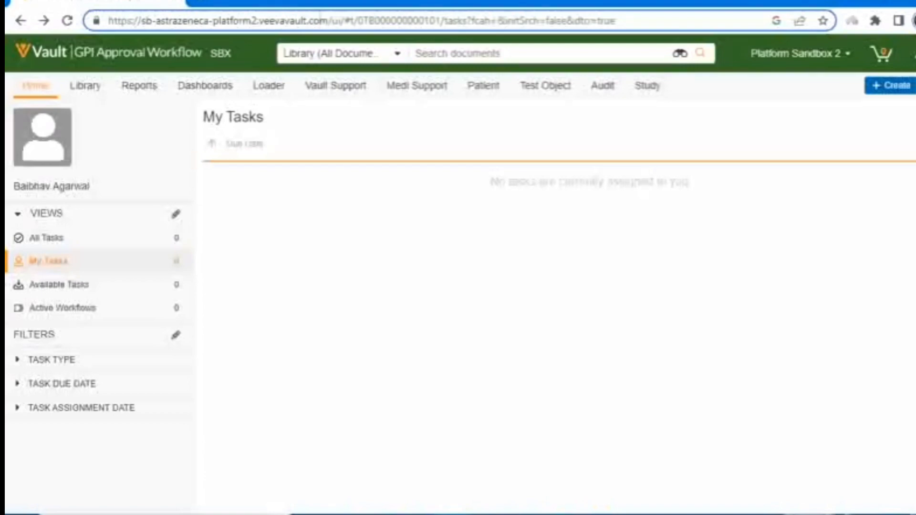
drag(328, 21, 107, 20)
key(ctrl+c)
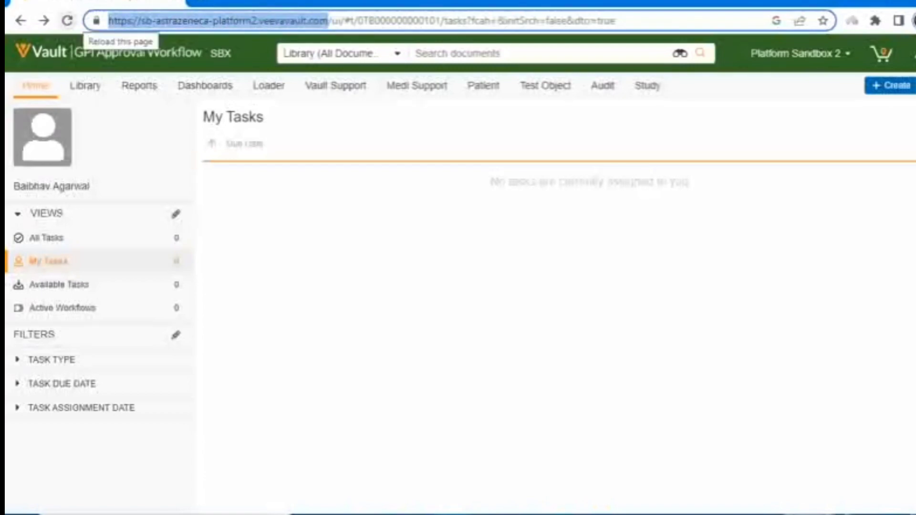
key(alt+Tab)
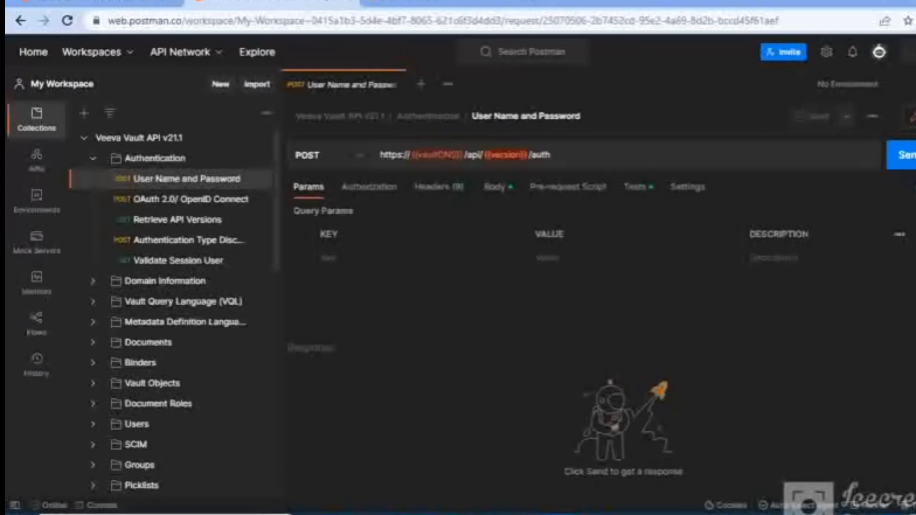
Step: Replace {{vaultDNS}} with the copied vault host and {{version}} with 21.1 in the auth URL
drag(461, 155, 380, 155)
key(ctrl+v)
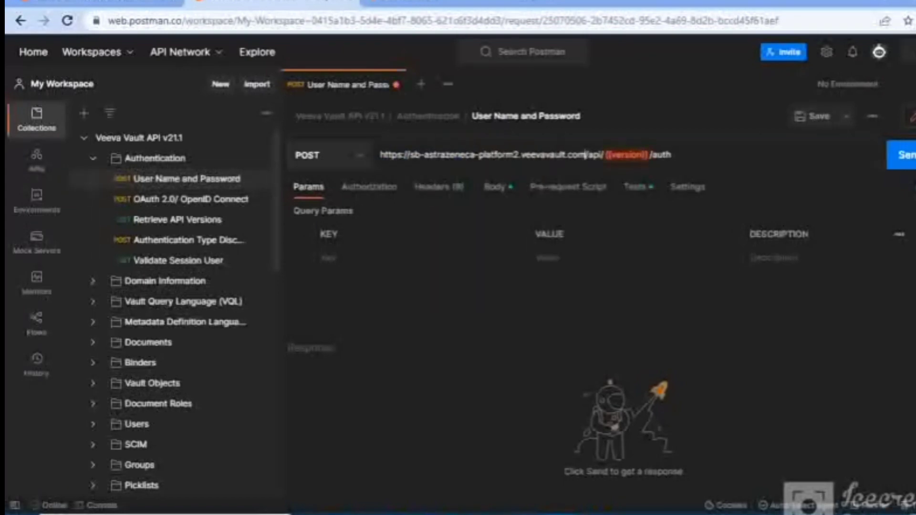
key(BackSpace)
drag(650, 155, 605, 155)
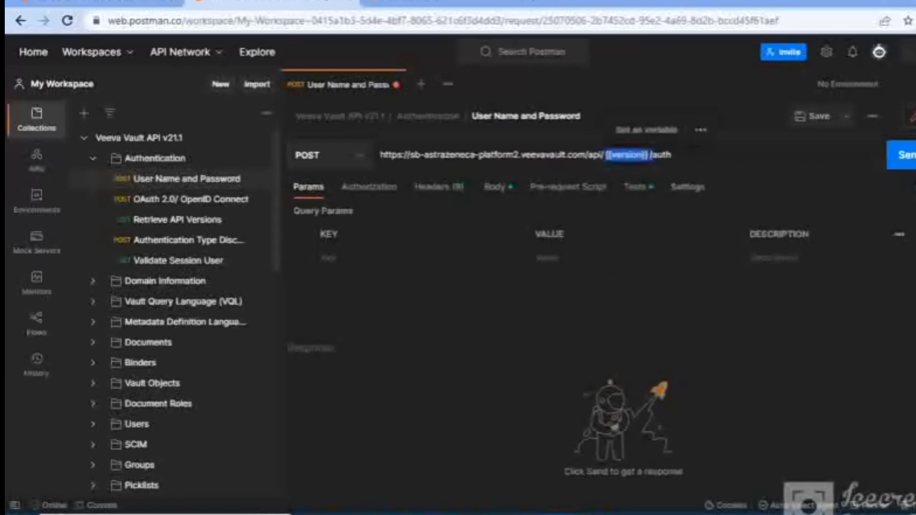
key(BackSpace)
text(21.1)
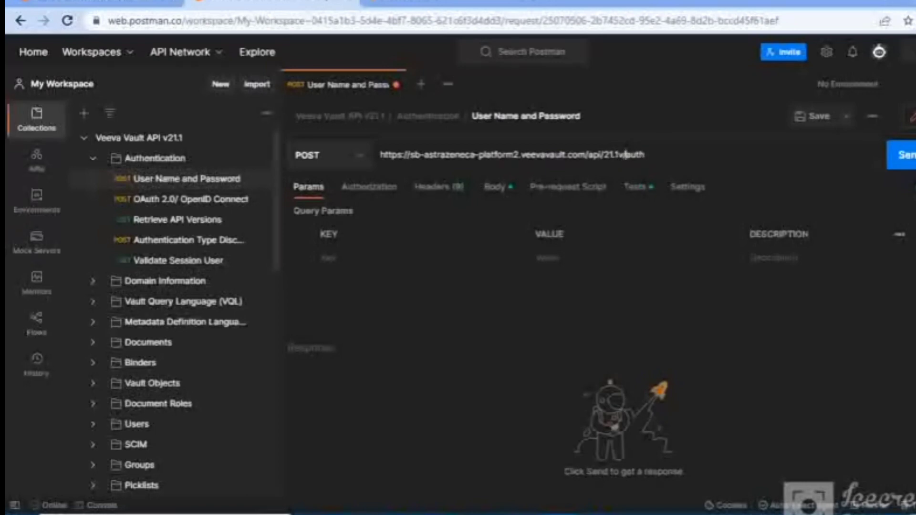
key(ctrl+Tab)
scroll(375, 295, up, 2)
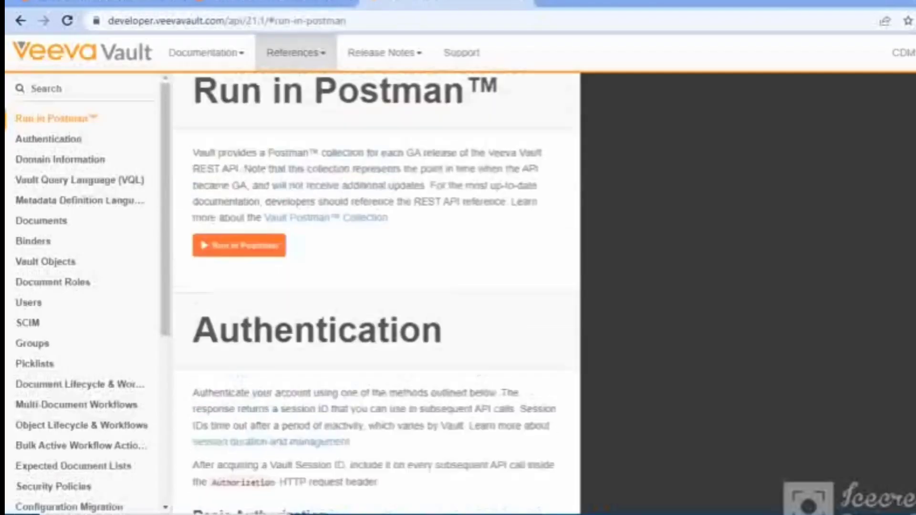
Step: Find the User Name and Password section in the docs and highlight v21.1 in the curl example
scroll(376, 294, down, 8)
scroll(375, 294, down, 6)
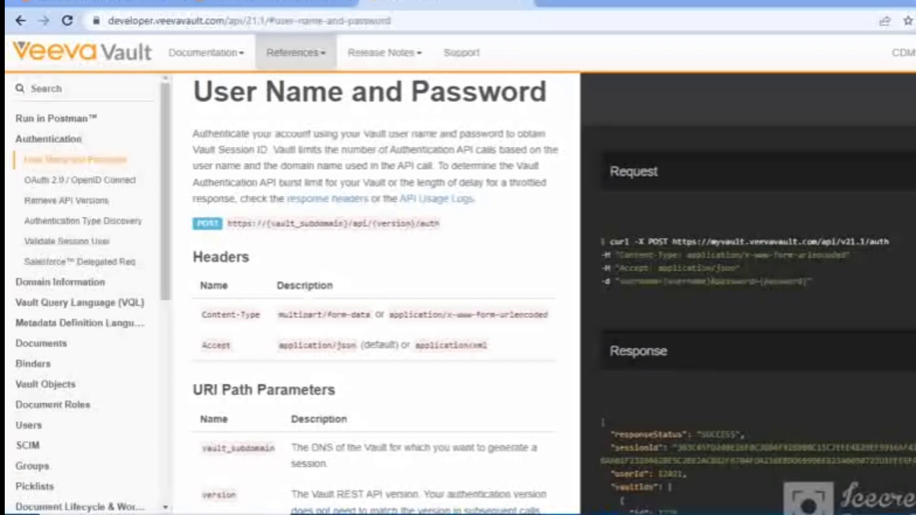
drag(866, 241, 834, 241)
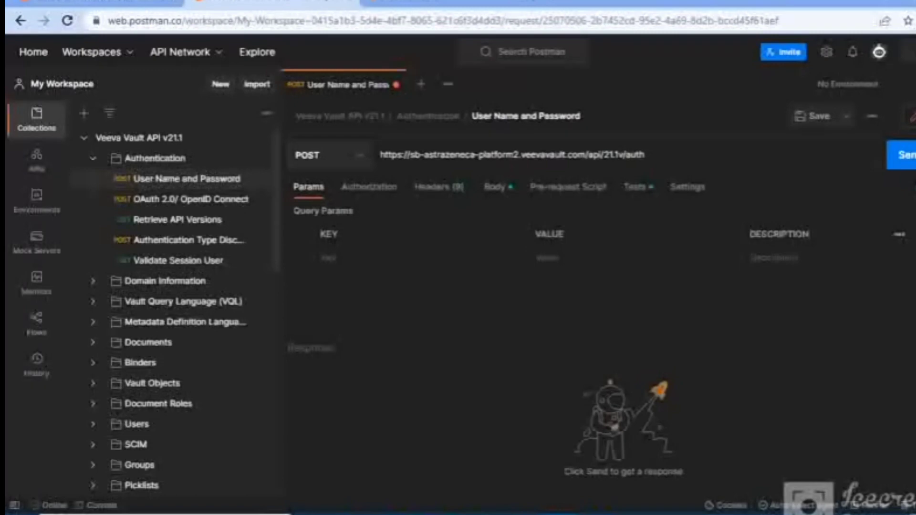
Step: Correct the URL to /api/v21.1/auth, then review the Authorization, Headers and Body tabs
key(BackSpace)
key(BackSpace)
text(v)
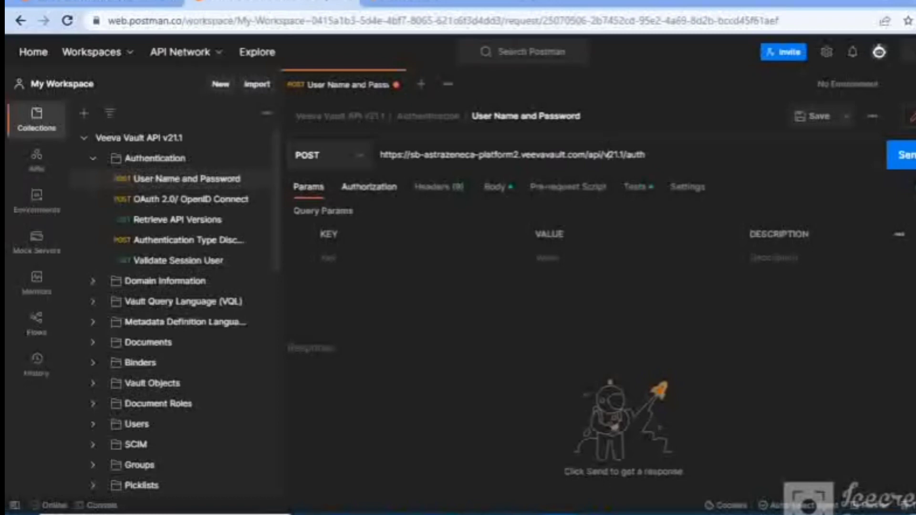
click(369, 186)
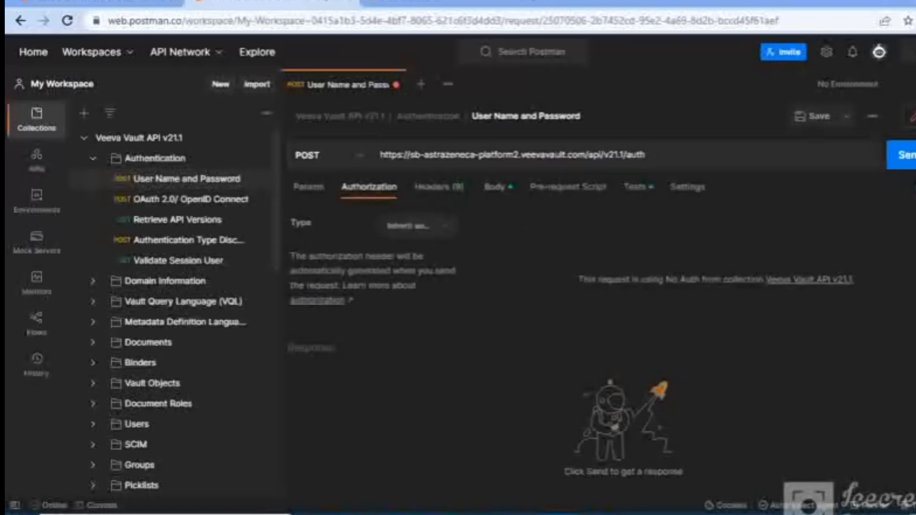
click(437, 186)
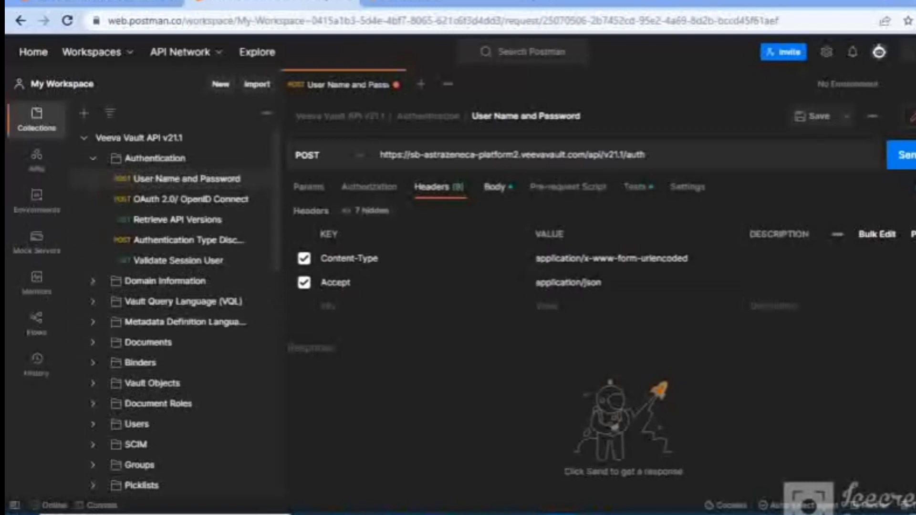
click(495, 186)
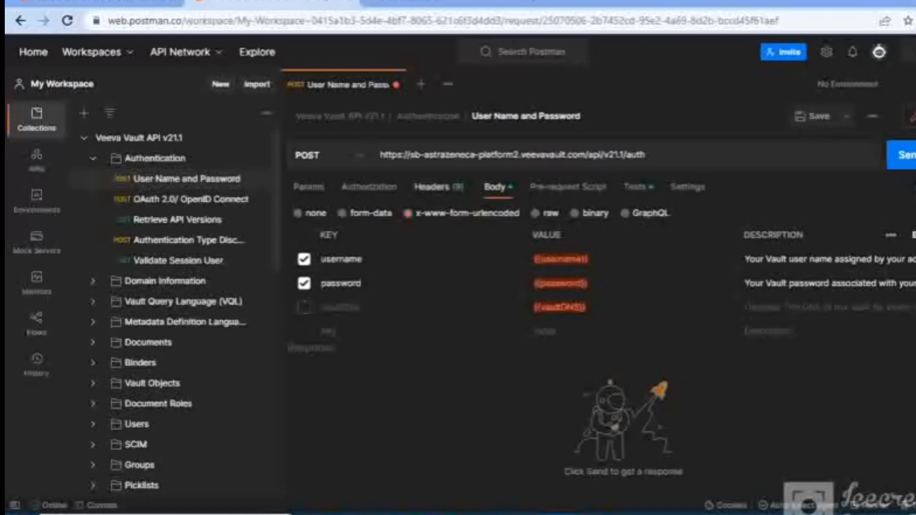
click(432, 186)
click(494, 187)
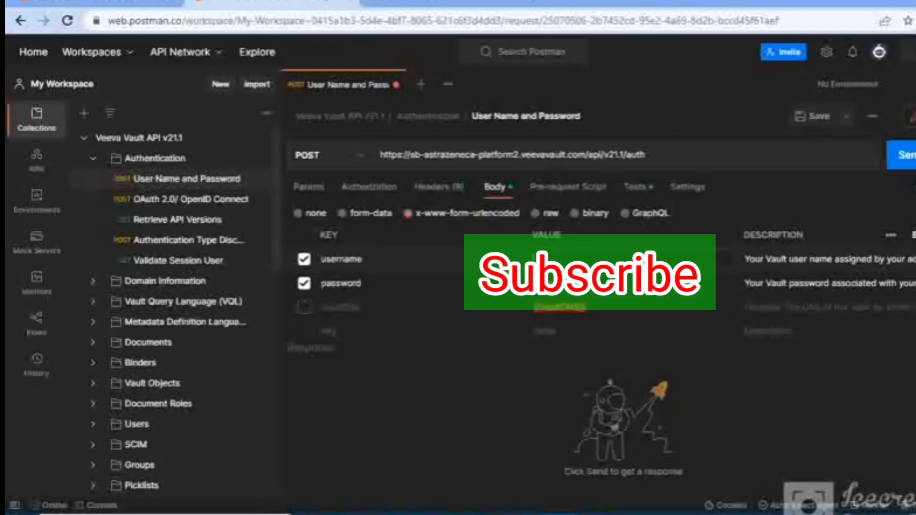
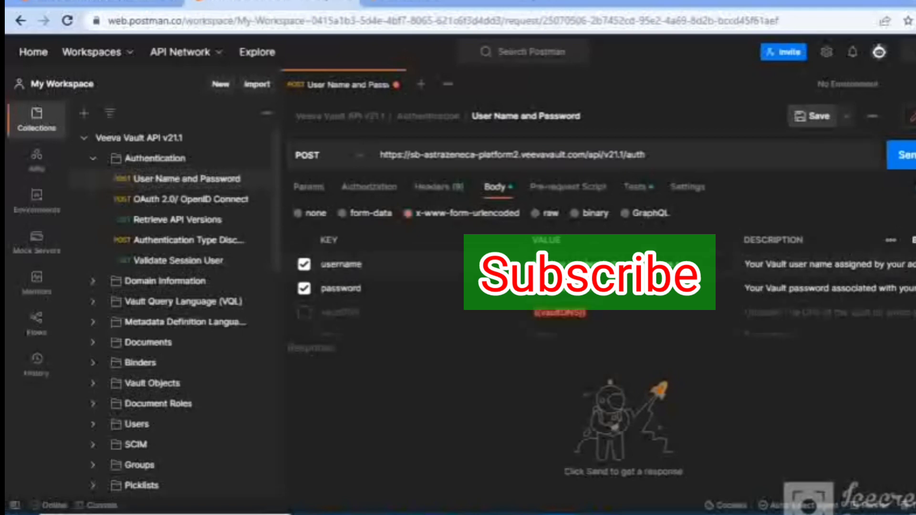
Step: Enter the username and password in the Body, save the request, and send it
click(813, 116)
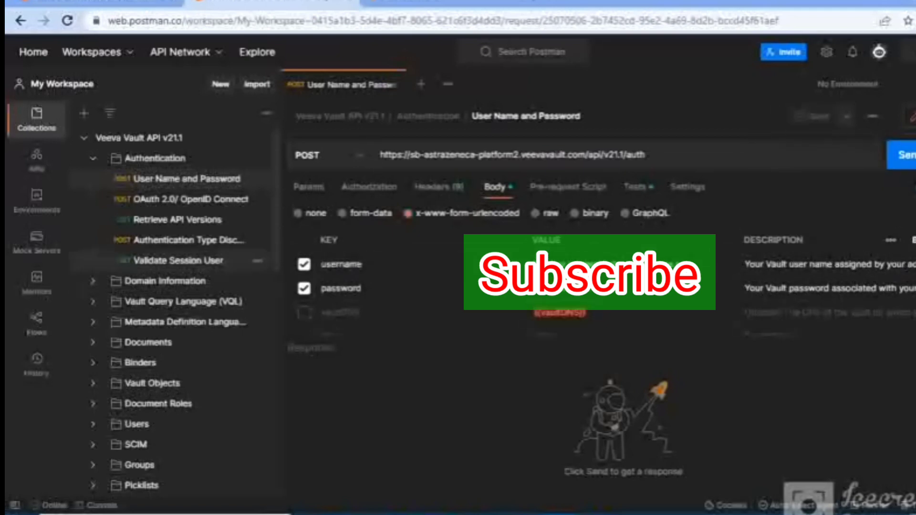
scroll(172, 310, down, 6)
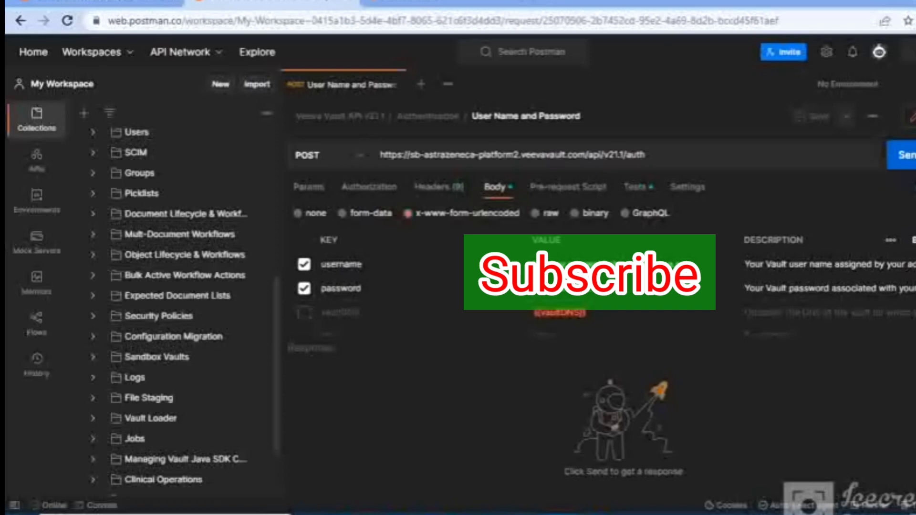
key(ctrl+Return)
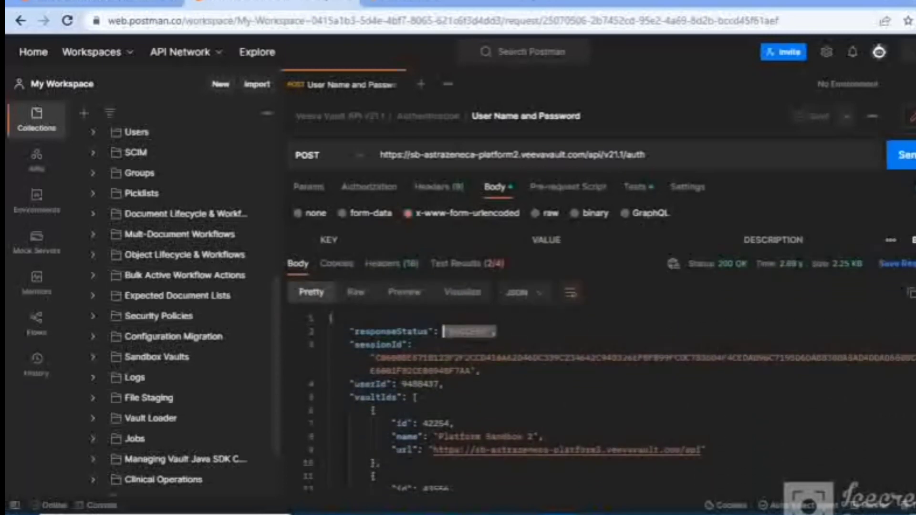
double_click(390, 357)
drag(390, 357, 371, 358)
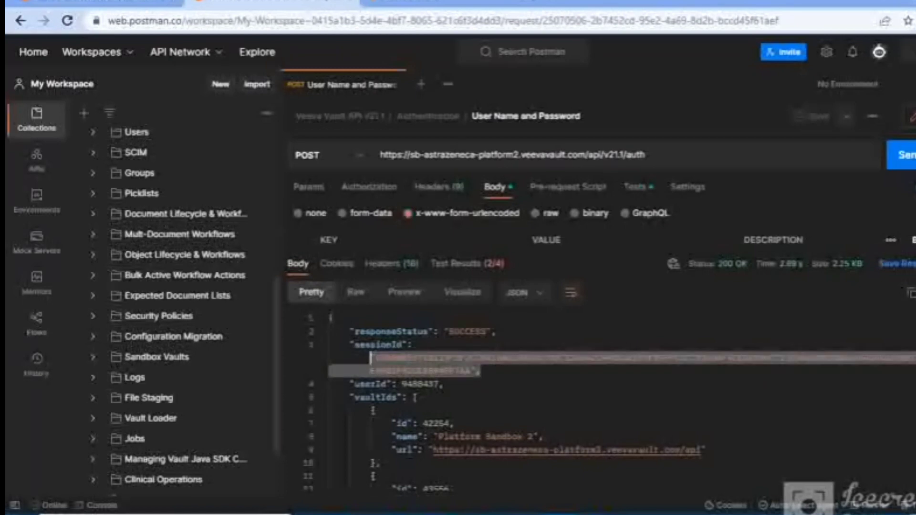
scroll(186, 277, up, 2)
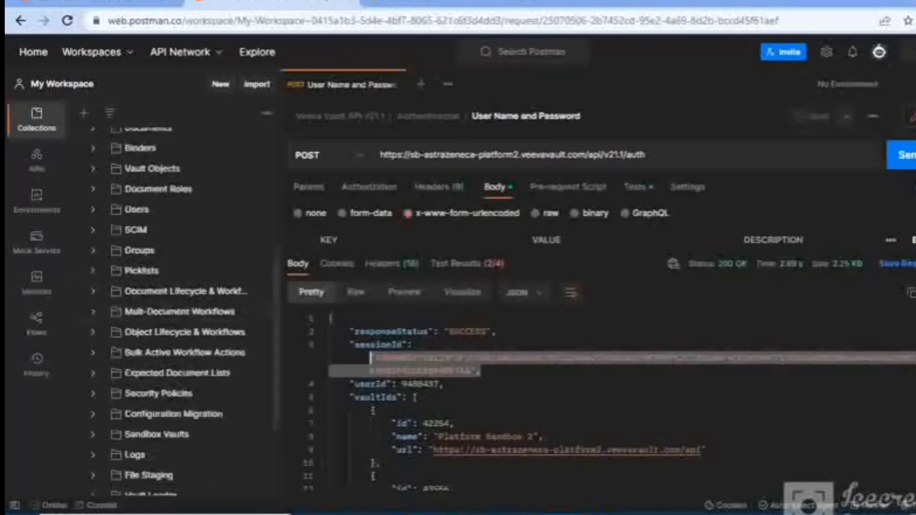
scroll(186, 277, up, 5)
scroll(596, 381, down, 1)
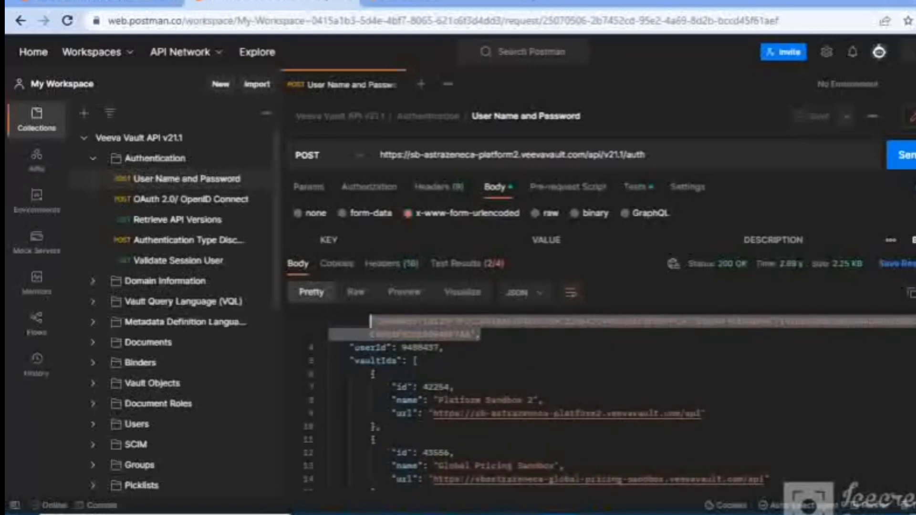
scroll(370, 321, down, 1)
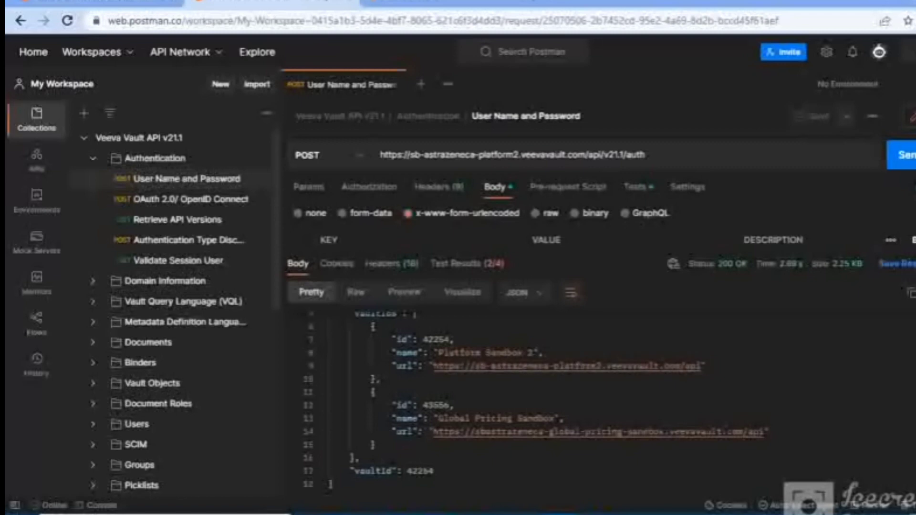
double_click(438, 339)
drag(543, 353, 428, 353)
mouse_move(454, 405)
mouse_down()
mouse_move(416, 405)
mouse_move(564, 419)
mouse_move(450, 405)
mouse_up()
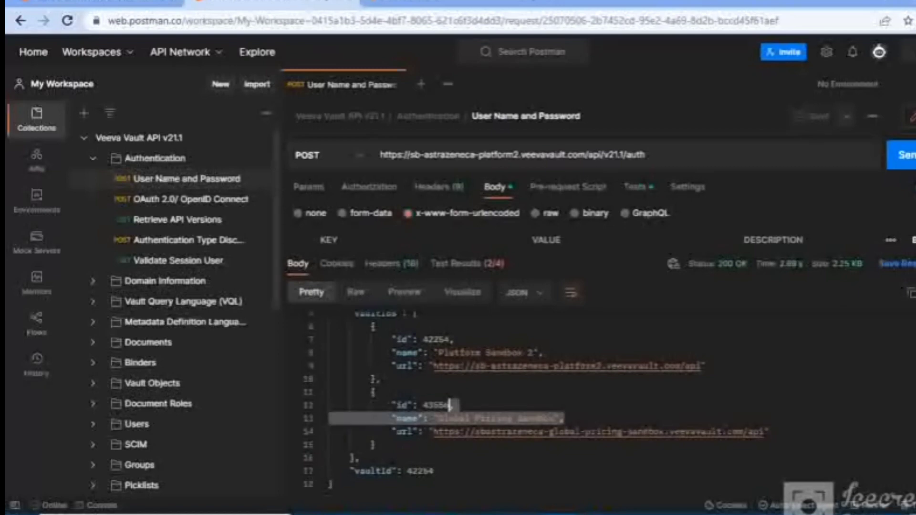
drag(433, 471, 403, 471)
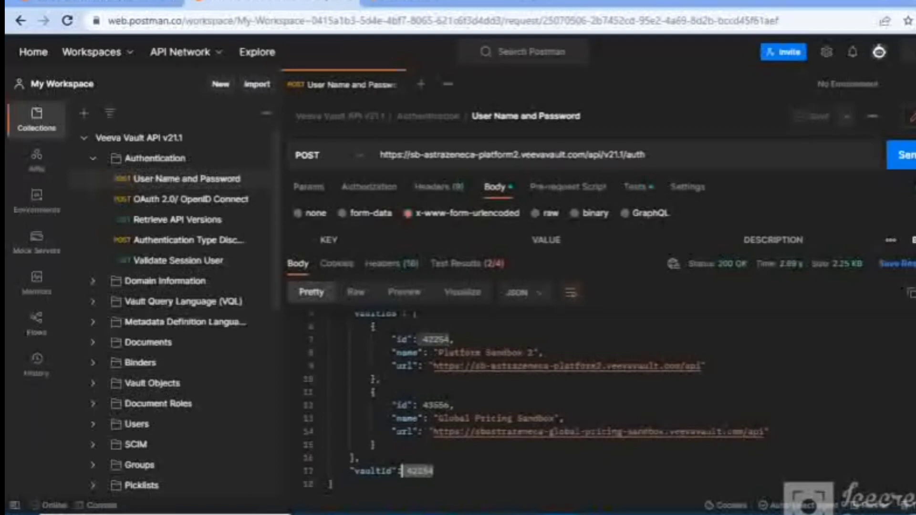
scroll(402, 470, up, 3)
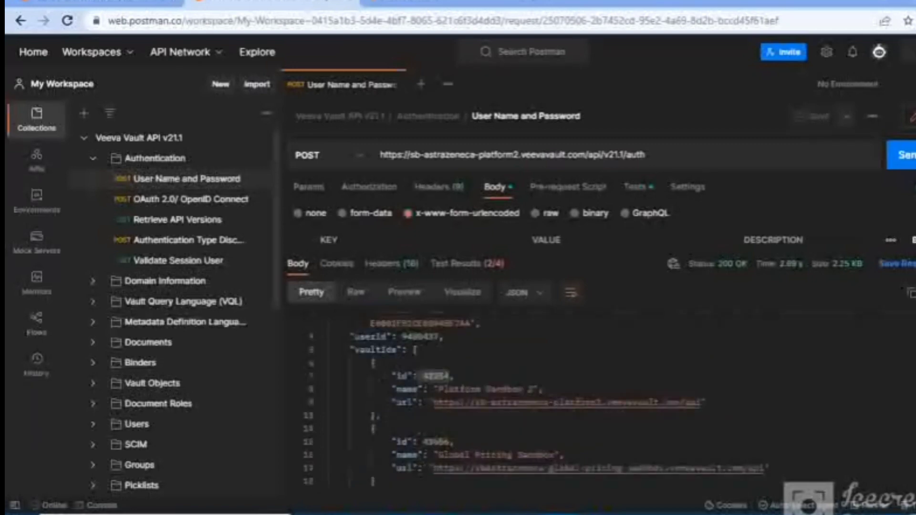
drag(443, 373, 350, 373)
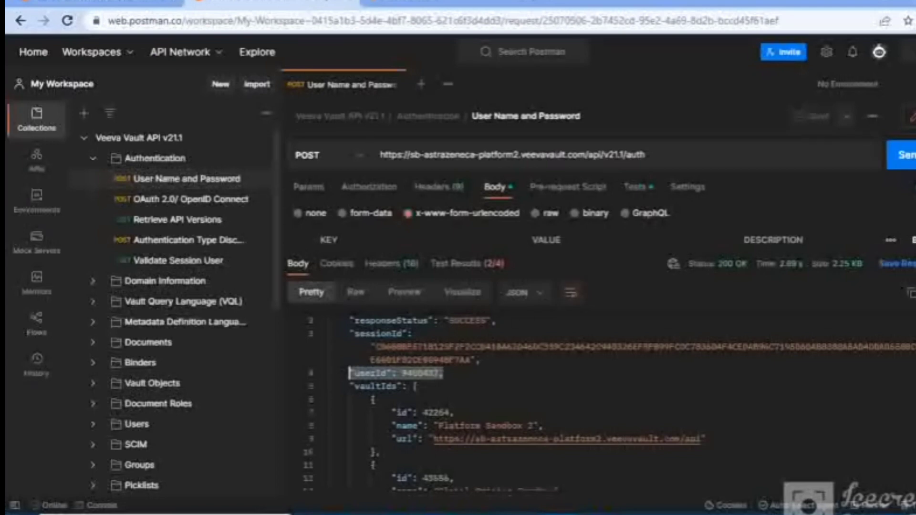
scroll(93, 284, down, 3)
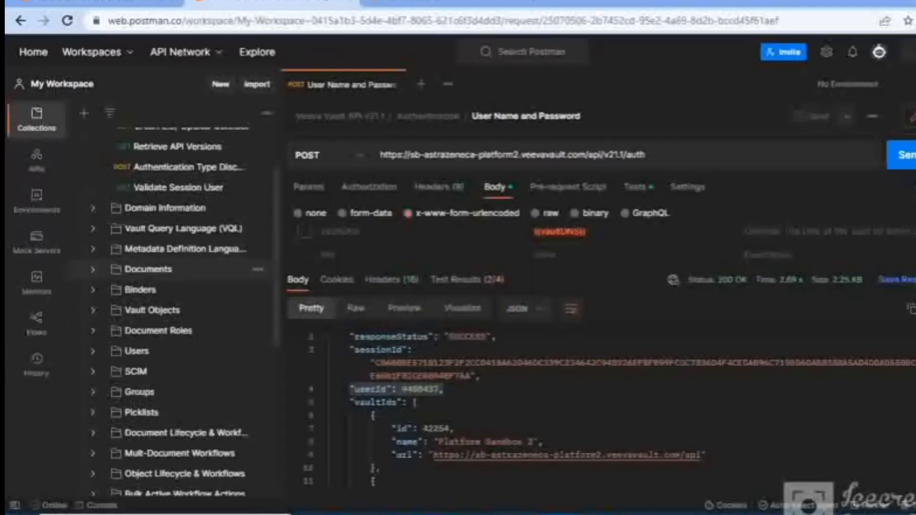
Step: Open Retrieve All Document Fields from Documents > Retrieve Document Fields in the sidebar
click(93, 270)
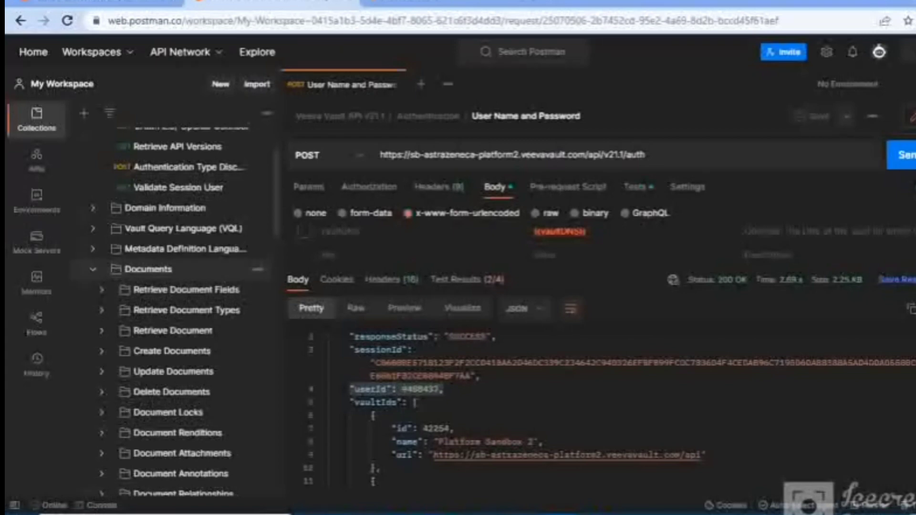
click(93, 269)
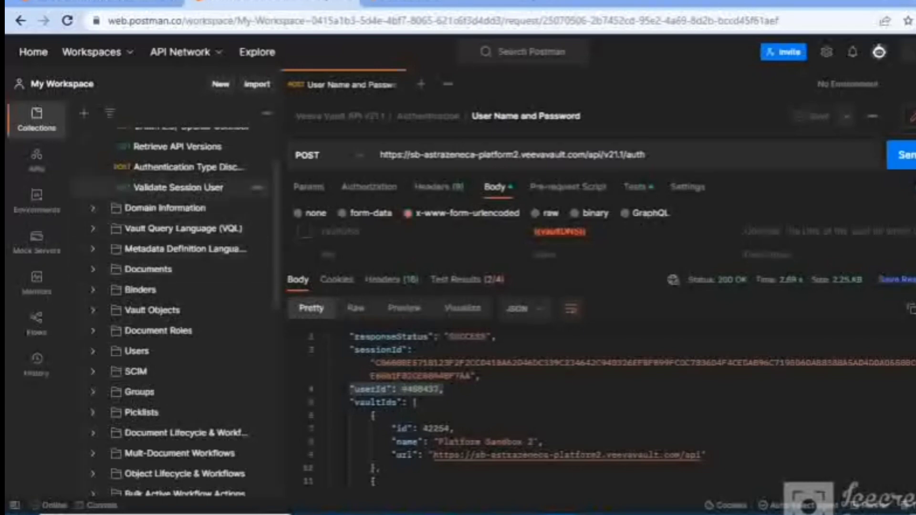
scroll(167, 269, up, 2)
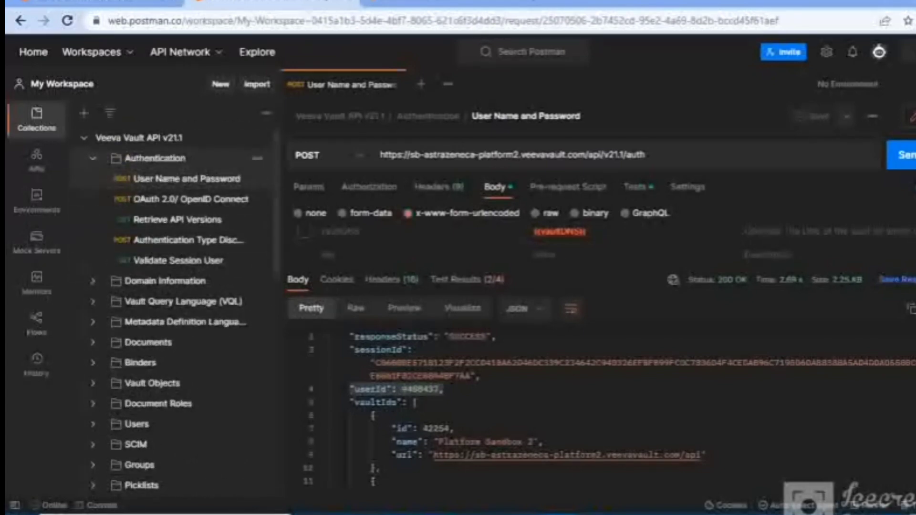
click(155, 158)
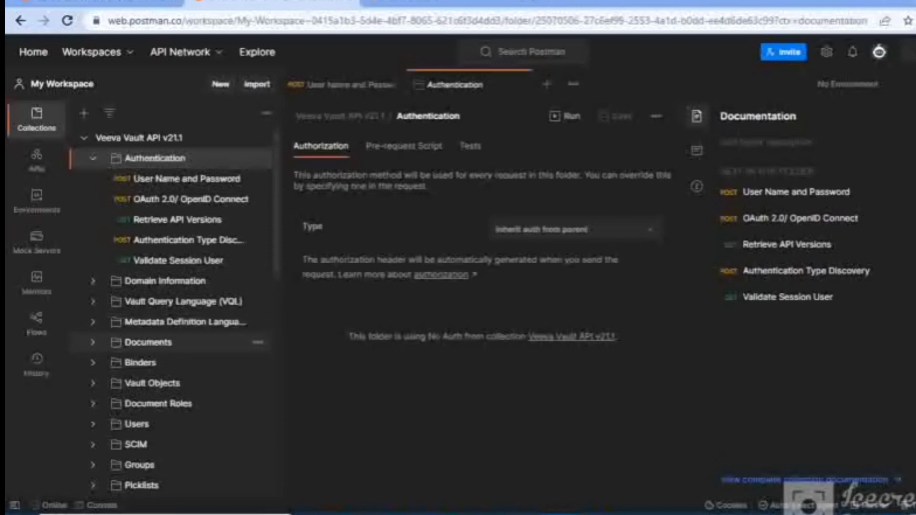
click(93, 342)
scroll(167, 342, down, 3)
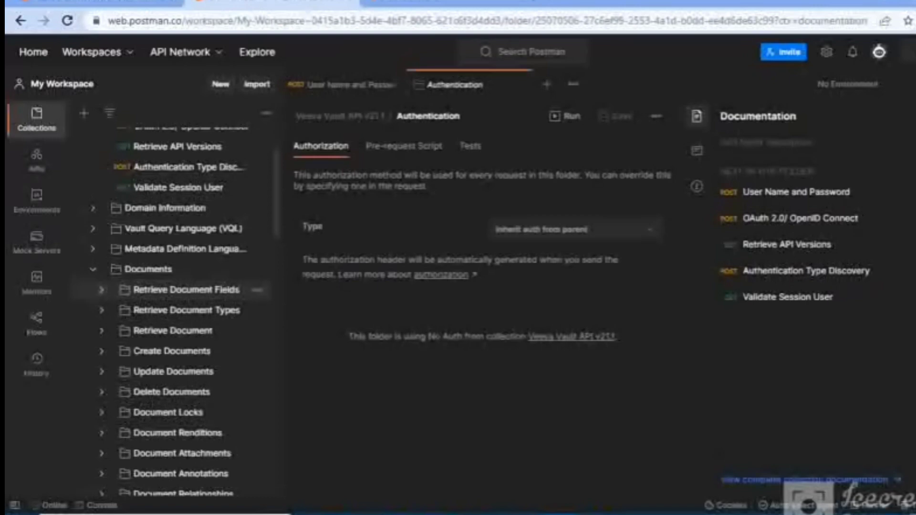
click(186, 290)
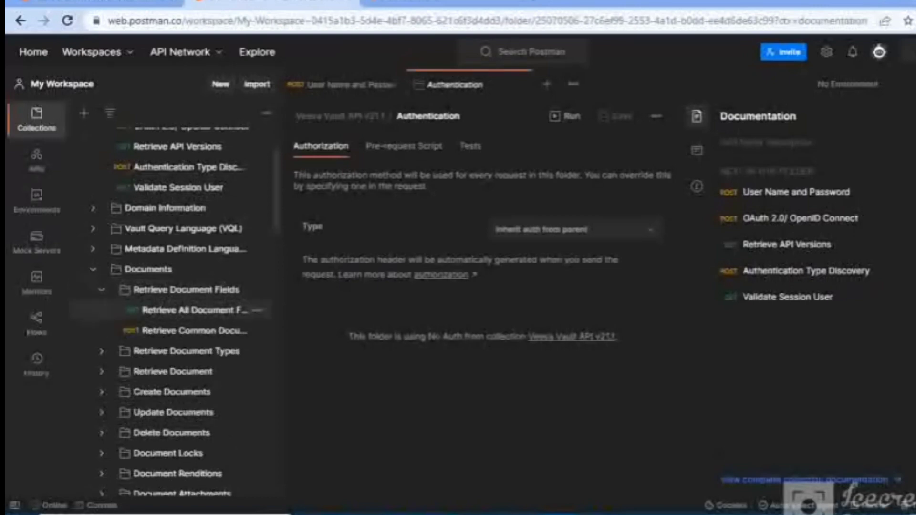
click(195, 310)
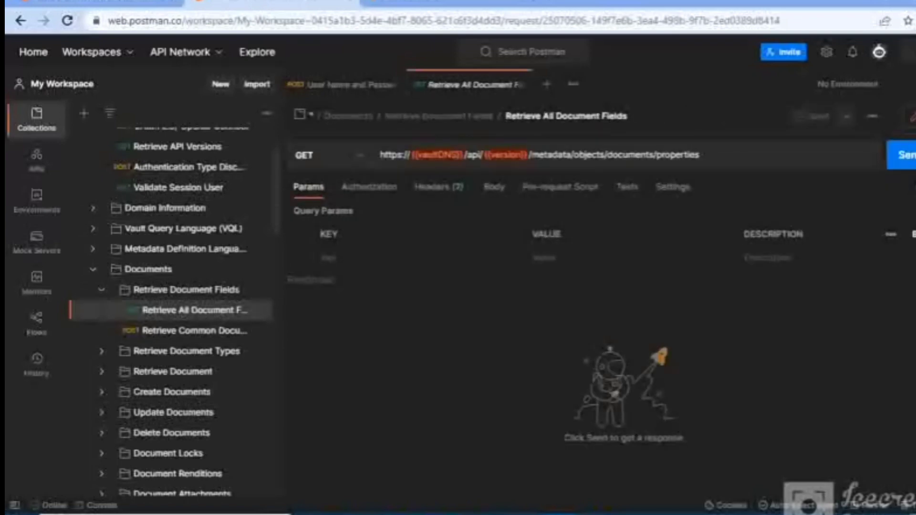
Step: Check the auth response, then review the document fields request's URL, Authorization and Headers tabs
mouse_move(436, 155)
click(343, 84)
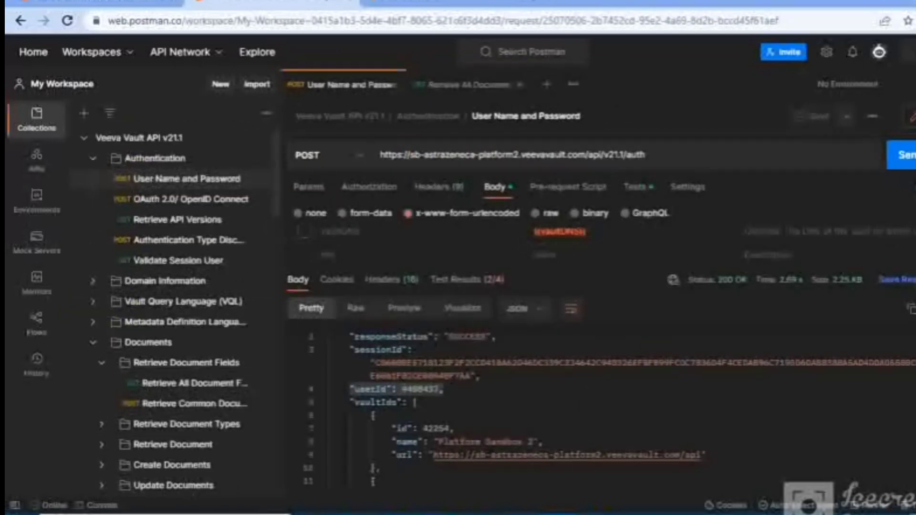
click(468, 85)
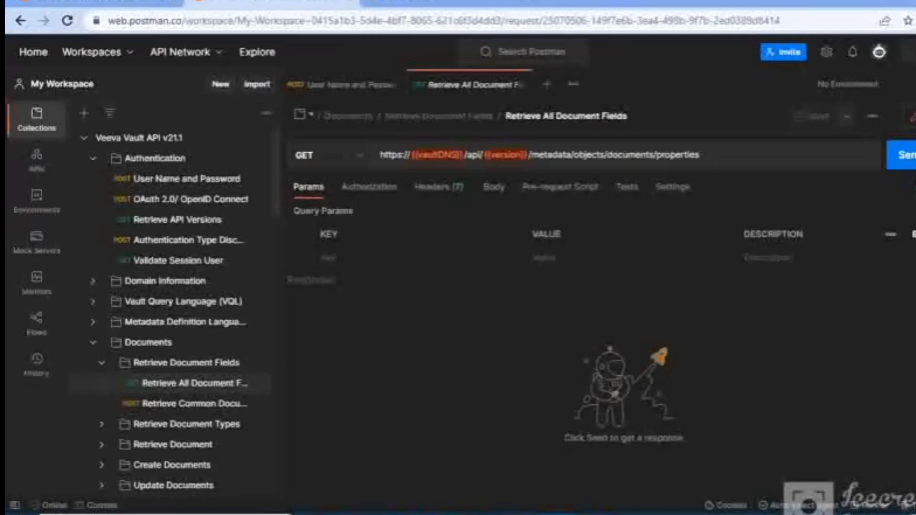
drag(700, 155, 685, 154)
drag(415, 154, 380, 155)
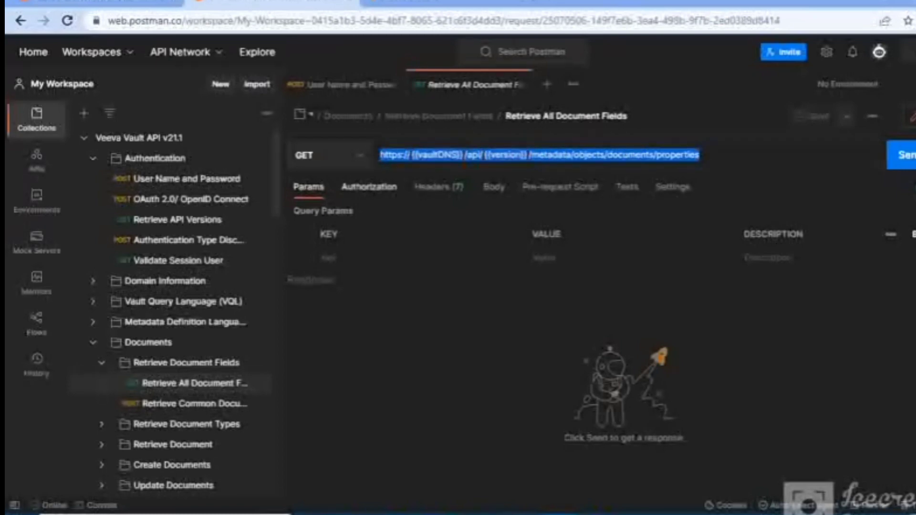
click(369, 187)
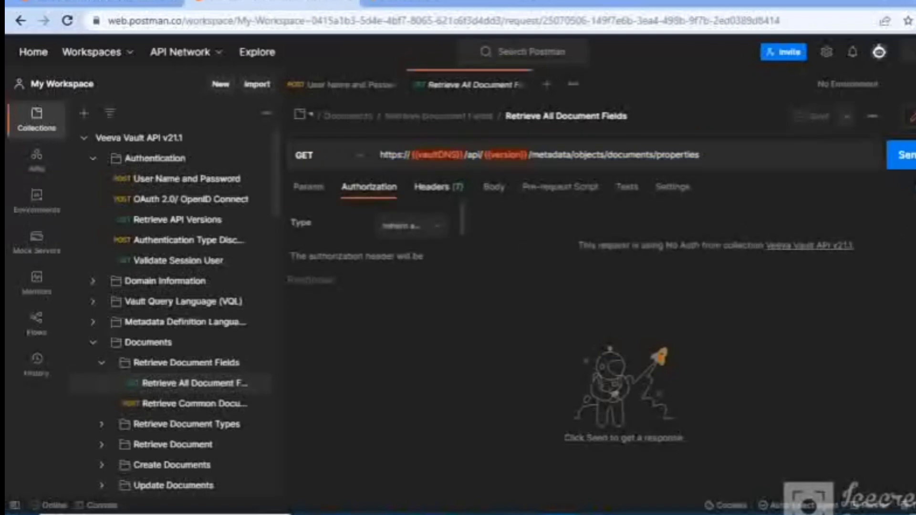
click(438, 187)
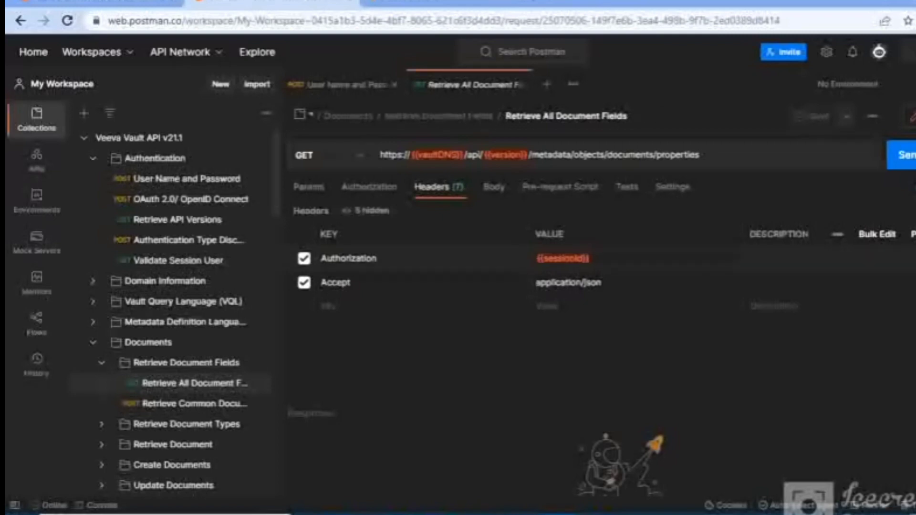
Step: Paste the auth response's sessionId over the {{sessionId}} Authorization header value and save
click(341, 84)
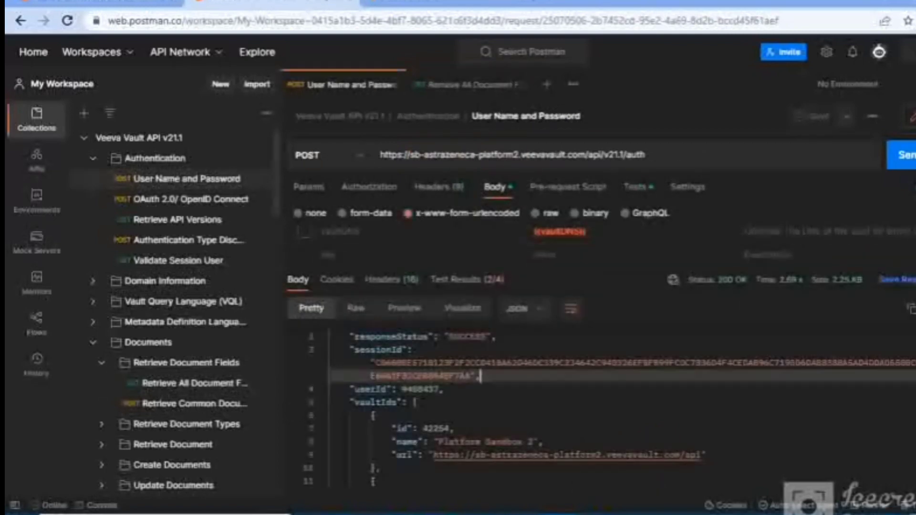
click(470, 84)
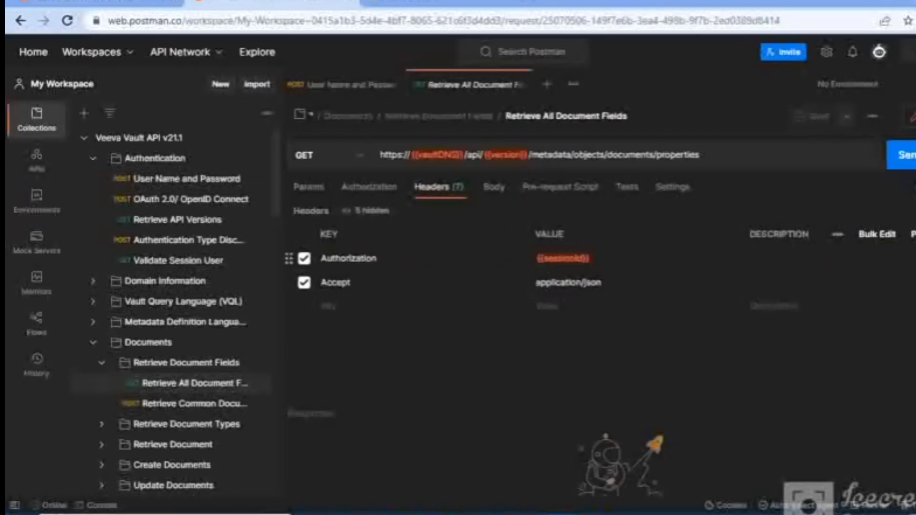
click(341, 85)
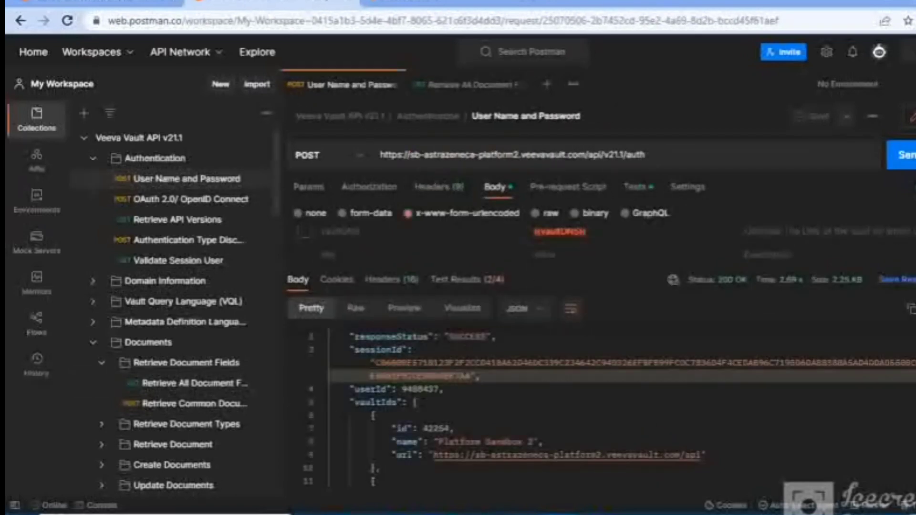
drag(376, 363, 470, 376)
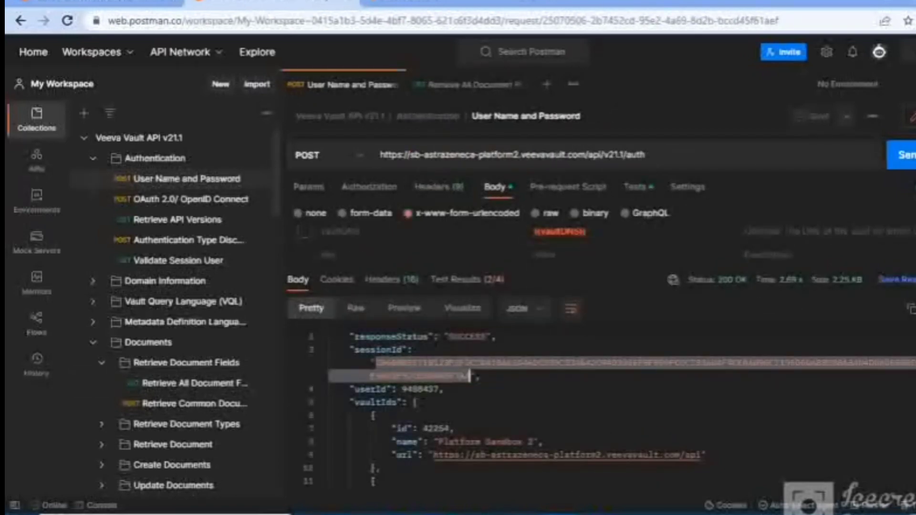
click(469, 84)
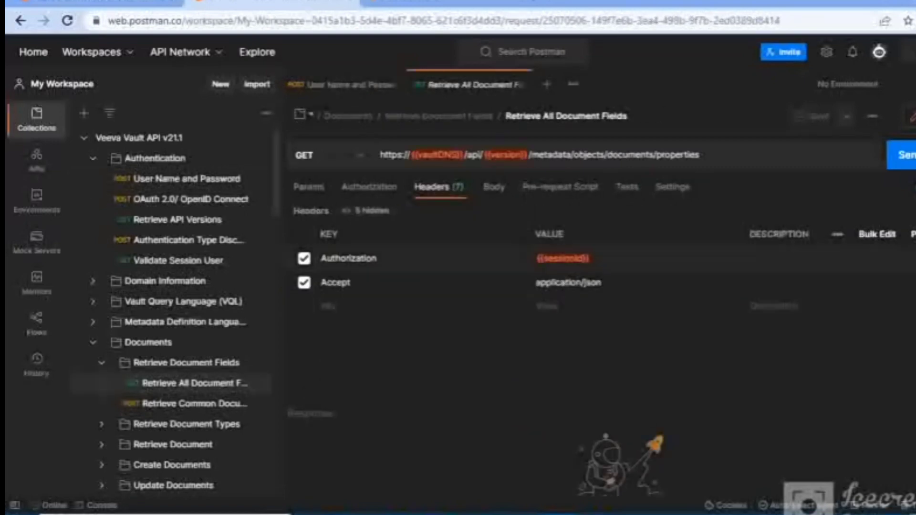
key(ctrl+a)
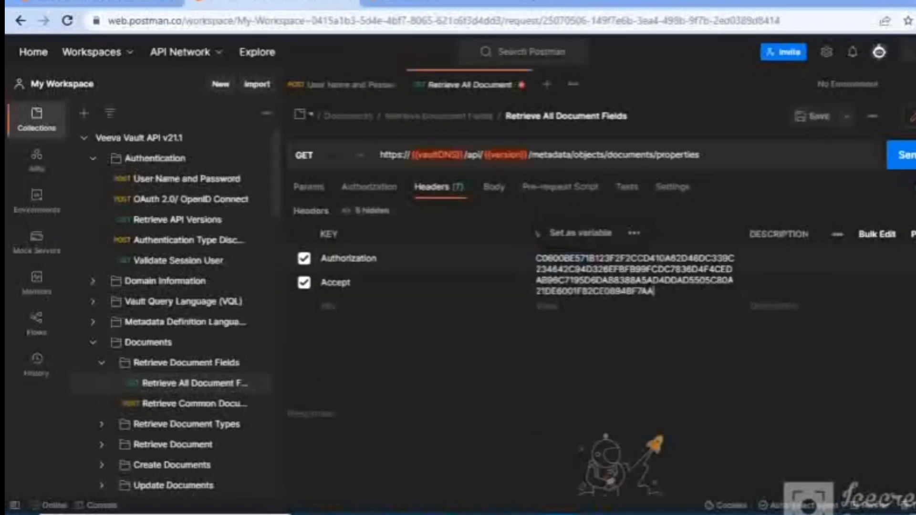
key(ctrl+s)
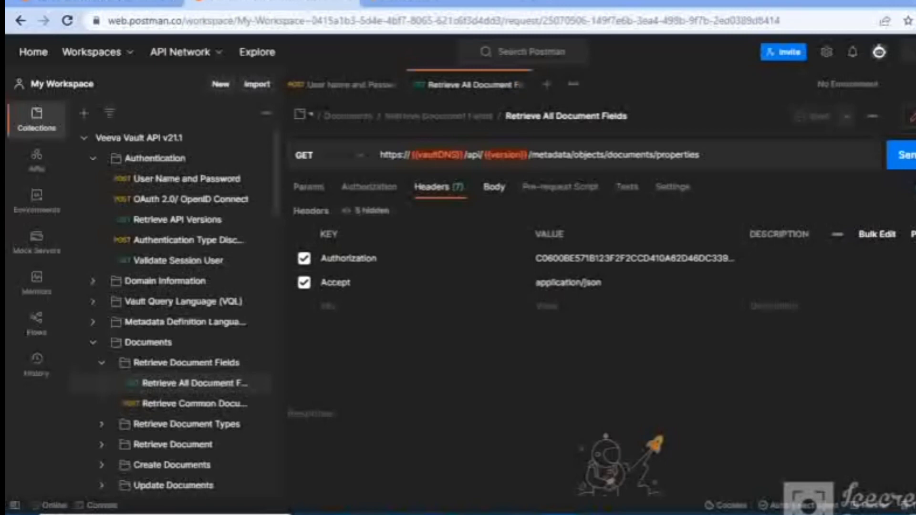
click(494, 187)
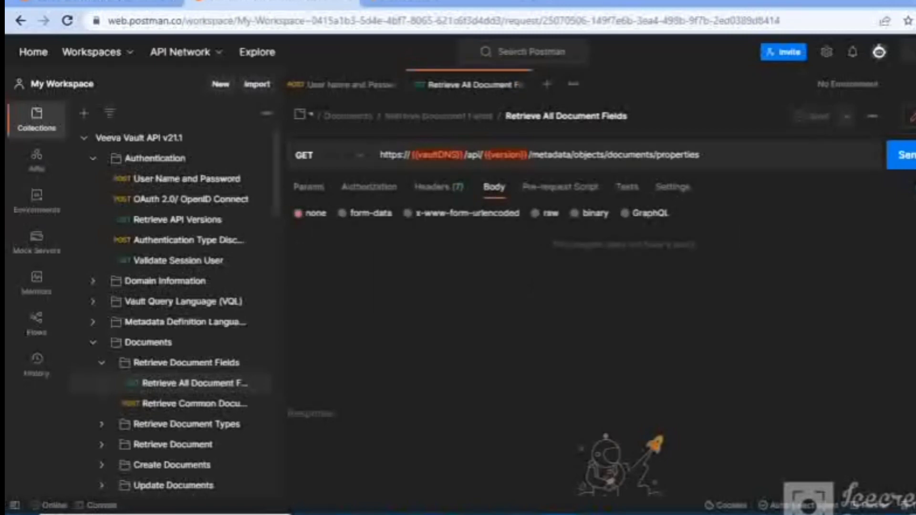
click(560, 186)
click(626, 186)
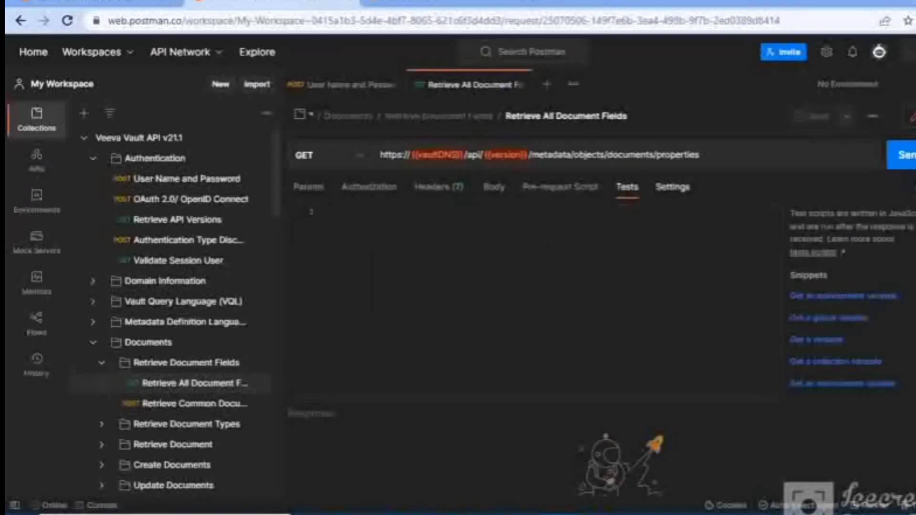
click(673, 186)
click(439, 186)
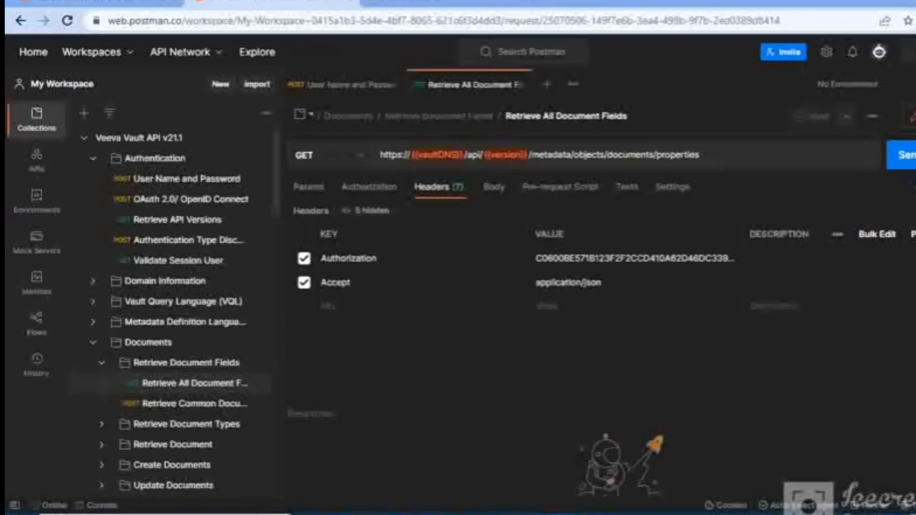
triple_click(506, 154)
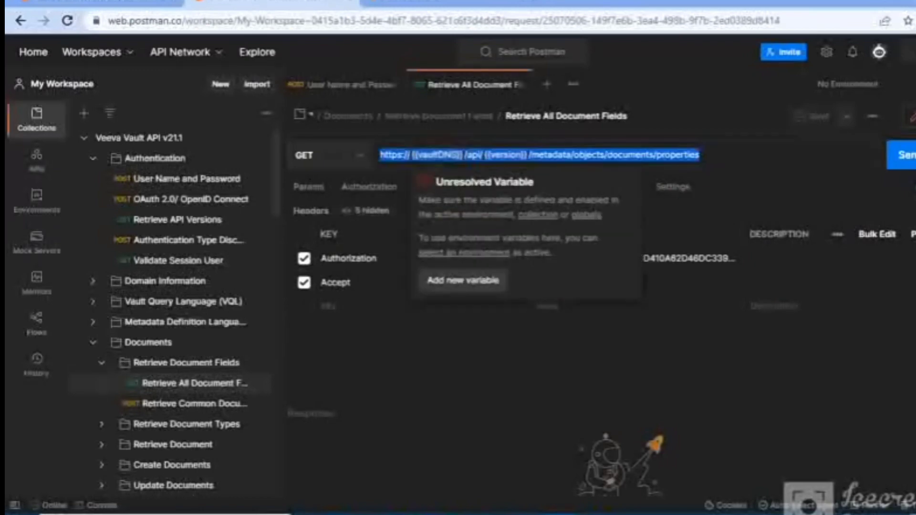